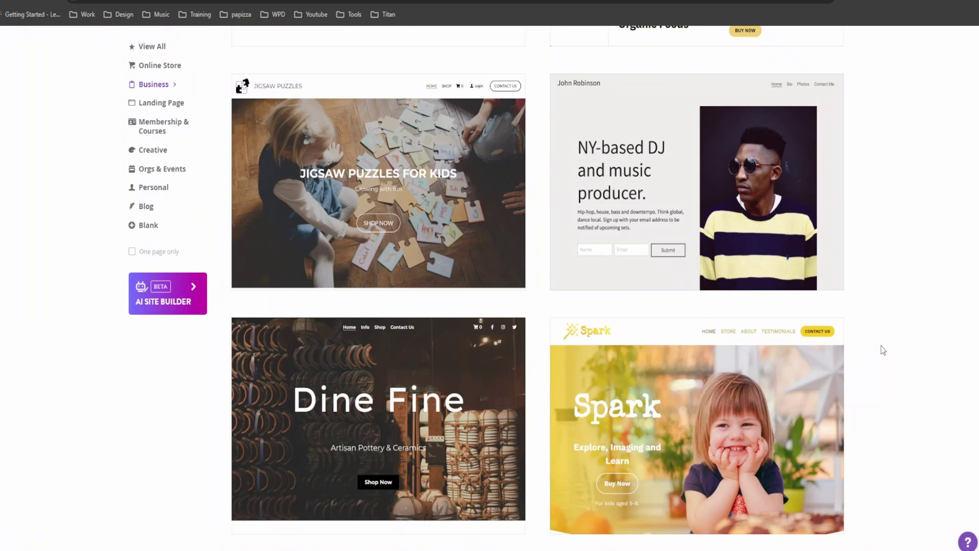
# Scroll the Business templates to AudiencePro and start editing it.
pyautogui.scroll(-5, 498, 286)
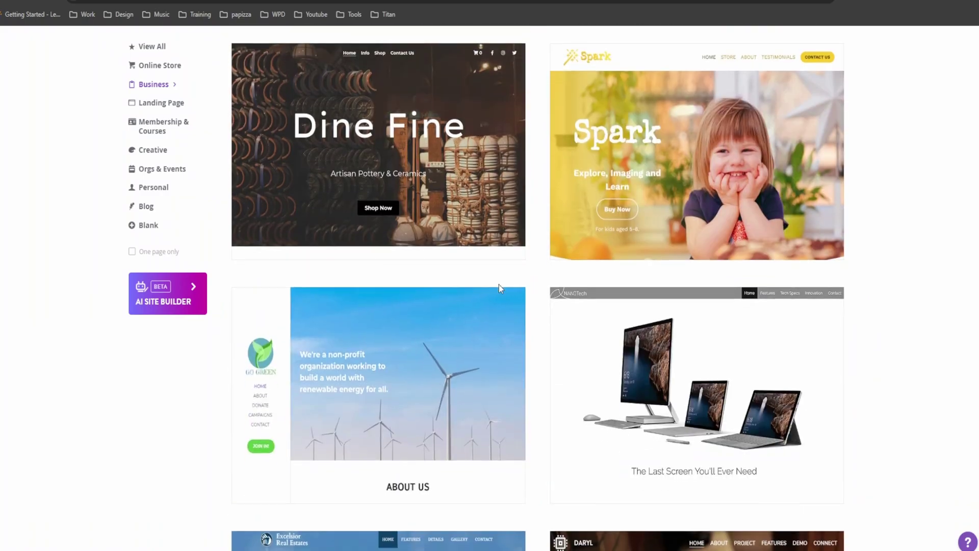
pyautogui.scroll(-10, 499, 287)
pyautogui.scroll(-10, 499, 286)
pyautogui.moveTo(393, 222)
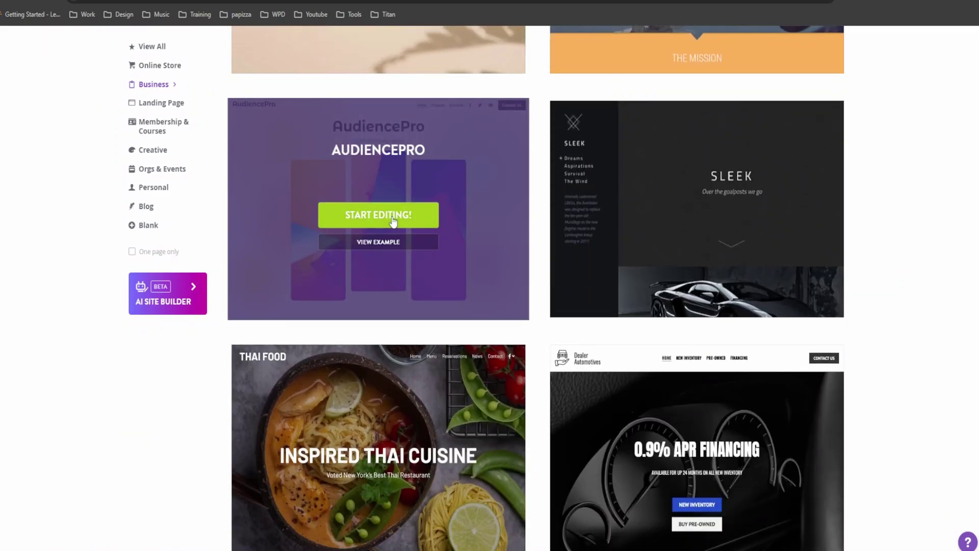
pyautogui.click(388, 219)
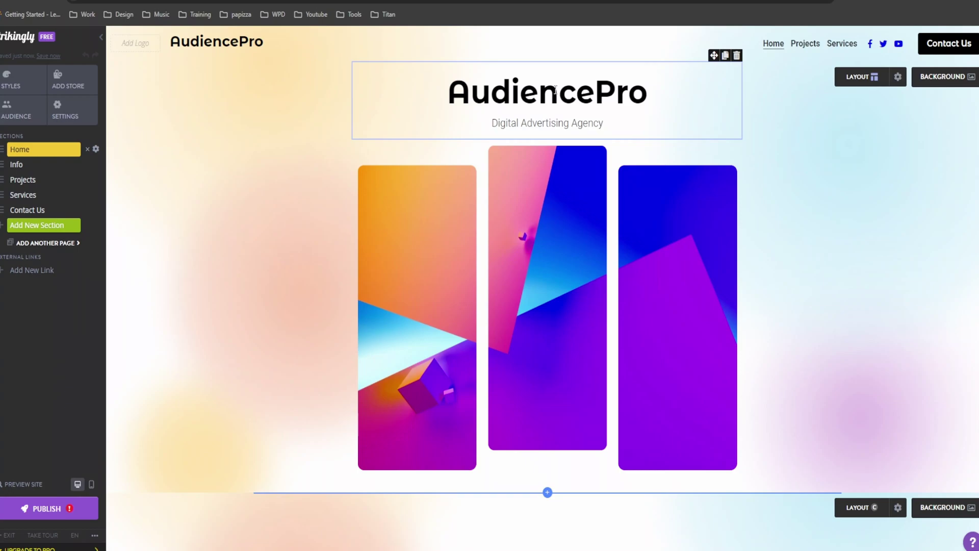
# Replace the AudiencePro hero title with 'Awesome Business Co.' split over two lines.
pyautogui.doubleClick(556, 89)
pyautogui.write('Awesome Bu')
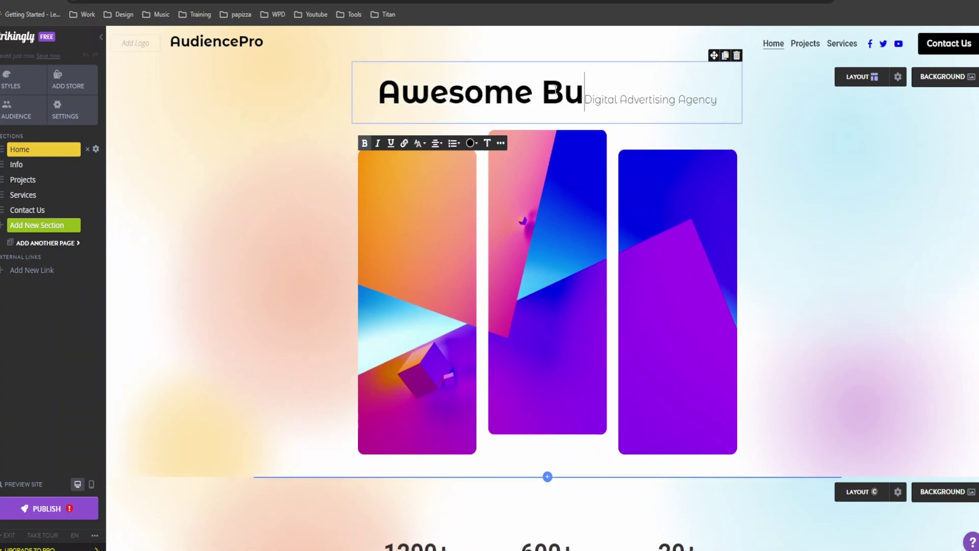
pyautogui.write('siness .Co')
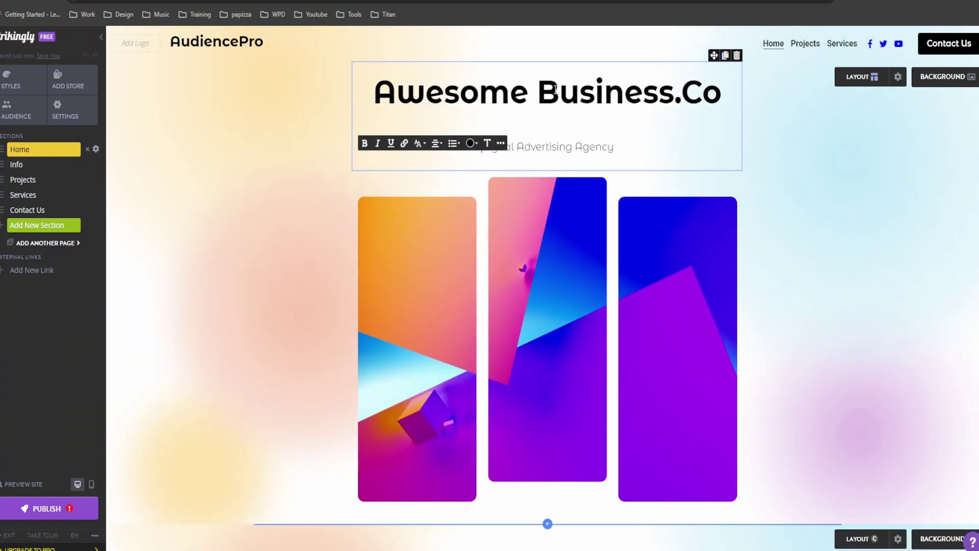
pyautogui.click(528, 92)
pyautogui.press('Return')
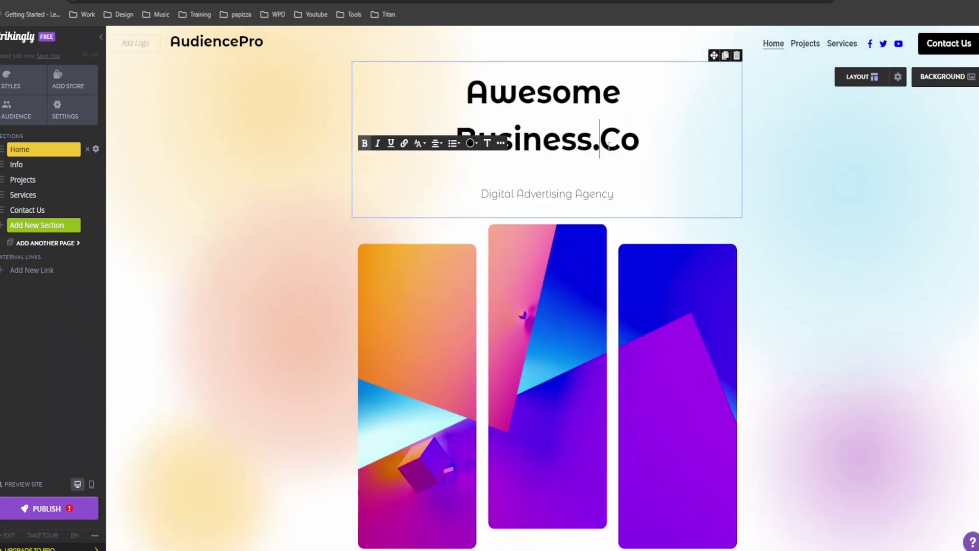
pyautogui.click(609, 146)
pyautogui.press('BackSpace')
pyautogui.press('End')
pyautogui.write('.')
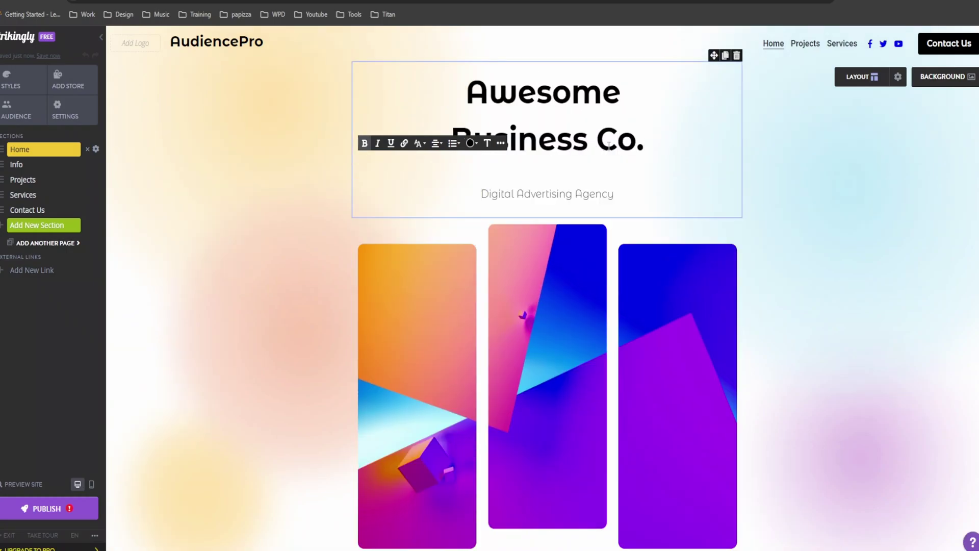
# Change the subtitle to 'Bringing ideas to life!' with a capital B.
pyautogui.click(576, 195)
pyautogui.tripleClick(579, 197)
pyautogui.write('bringing ideas to life!')
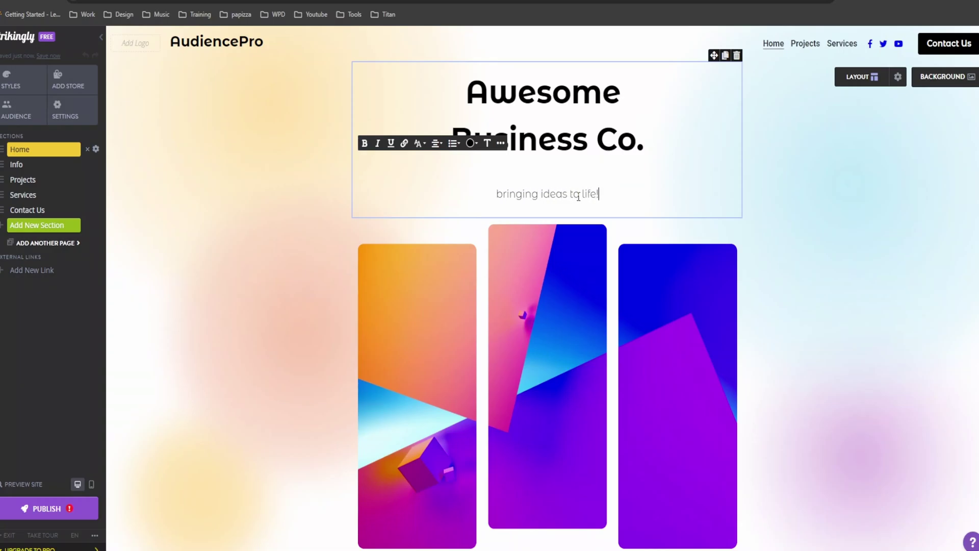
pyautogui.press('Home')
pyautogui.press('Delete')
pyautogui.write('B')
pyautogui.hotkey('ctrl', 'Right')
pyautogui.click(837, 261)
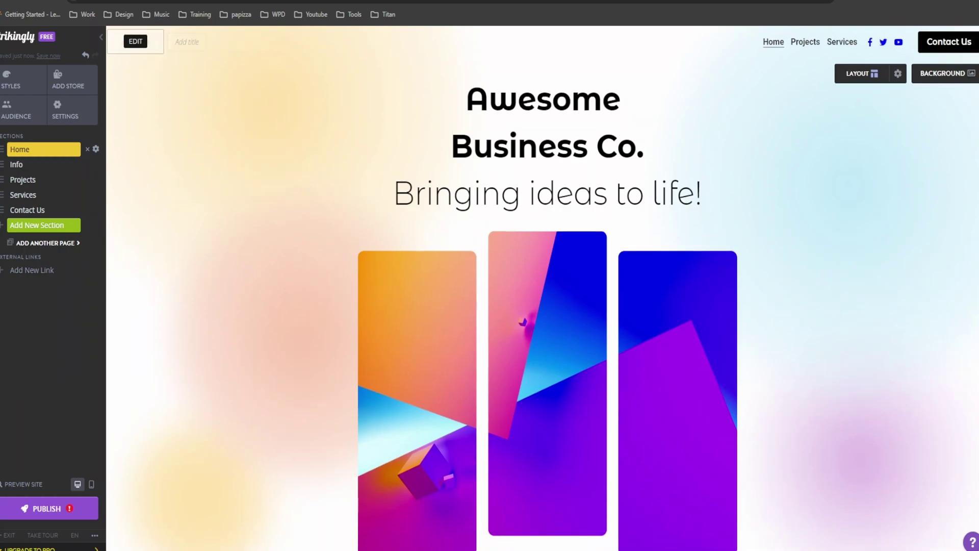
# Add a logo to the site header by uploading the Awesome Business Co logo image.
pyautogui.click(130, 44)
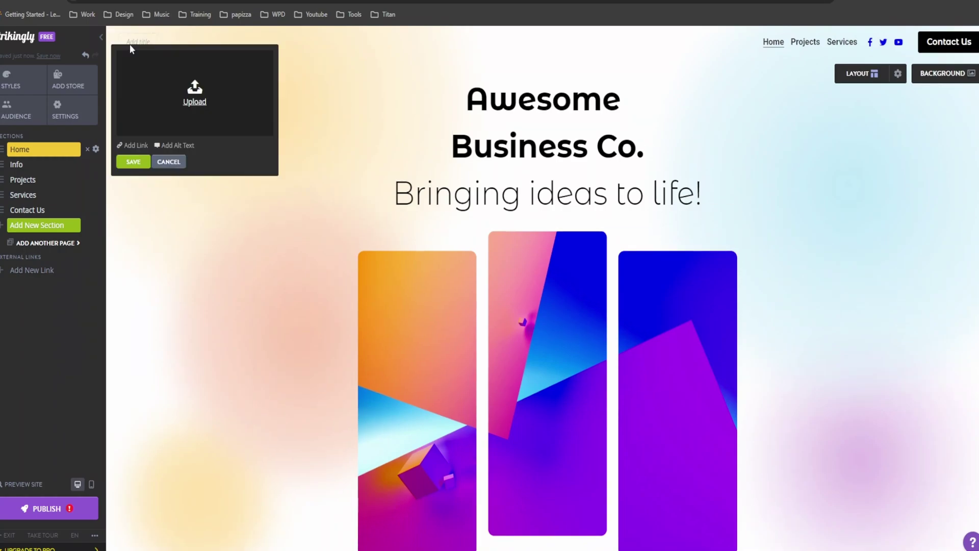
pyautogui.click(193, 94)
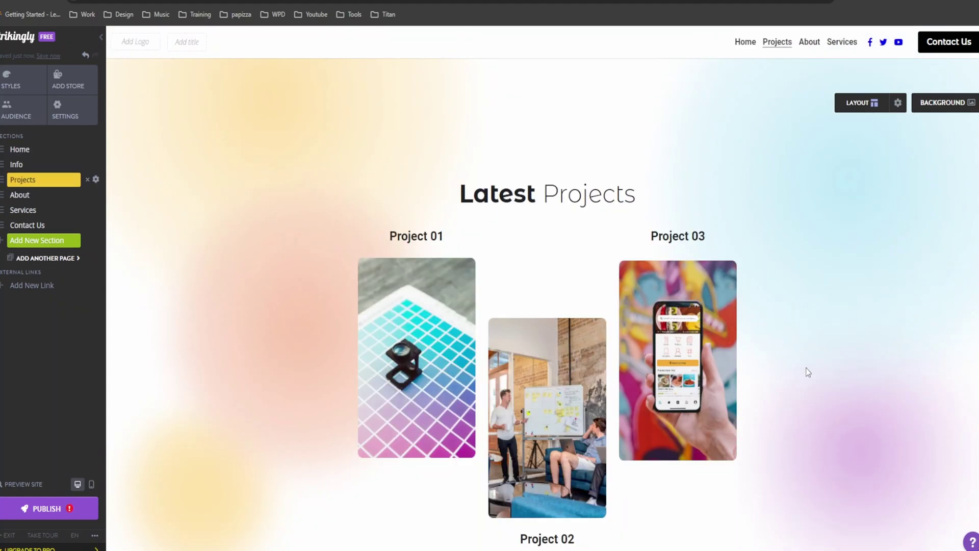
# Scroll past Projects and Services to Contact Us and bring up the add-section library.
pyautogui.scroll(-15, 809, 372)
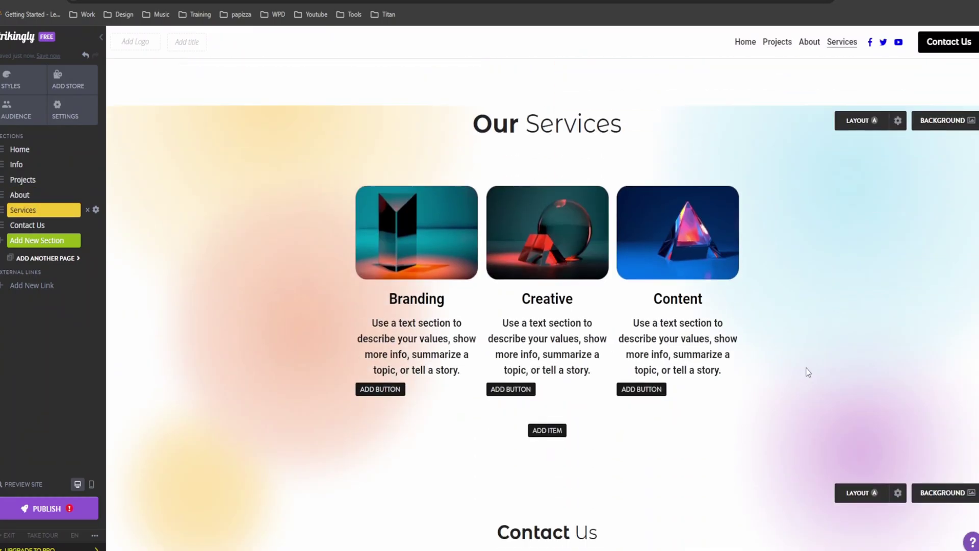
pyautogui.scroll(-8, 808, 372)
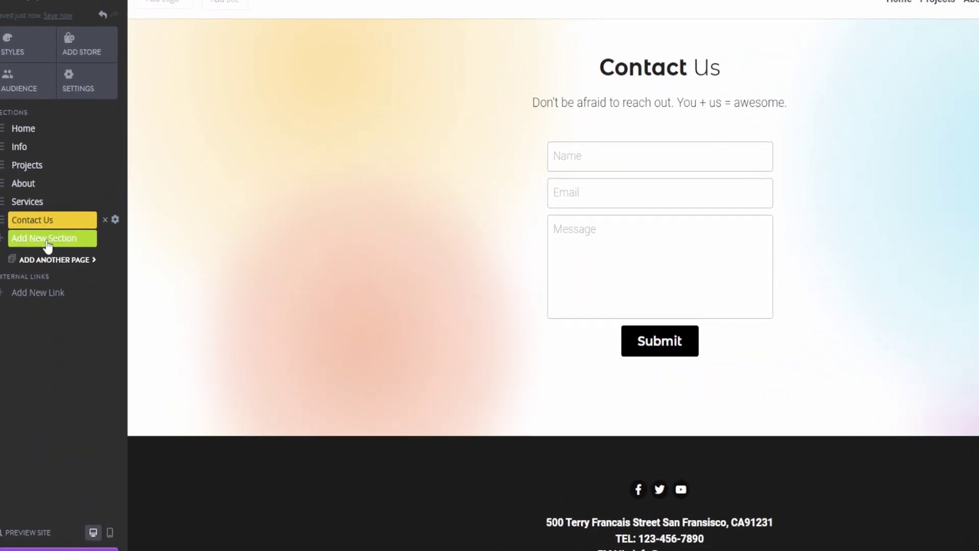
pyautogui.click(54, 238)
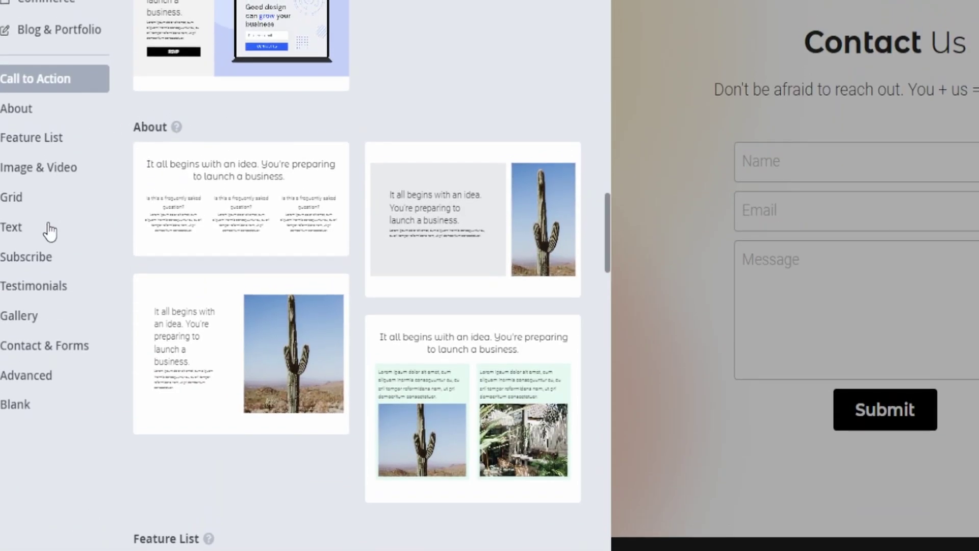
# Insert the three-photo layout from the Testimonials category below Contact Us.
pyautogui.click(47, 288)
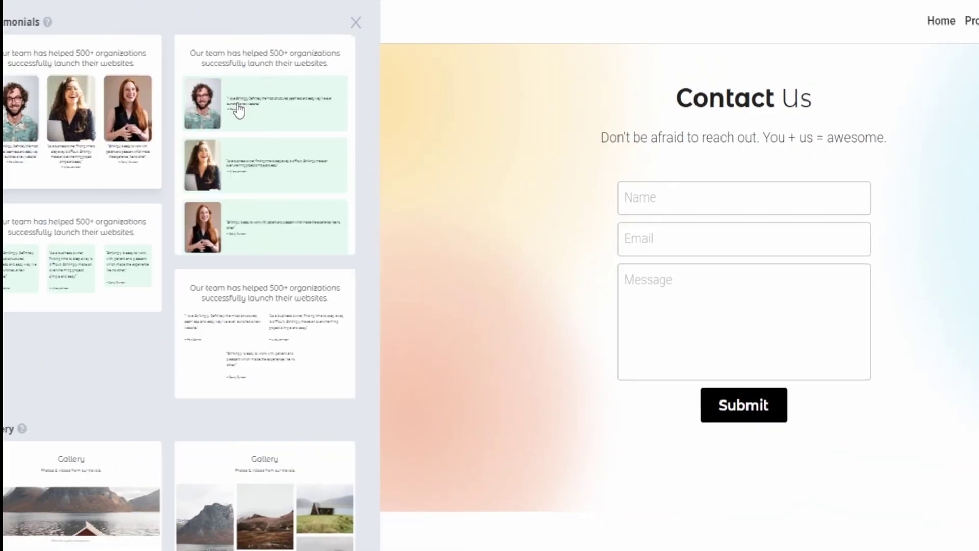
pyautogui.click(287, 112)
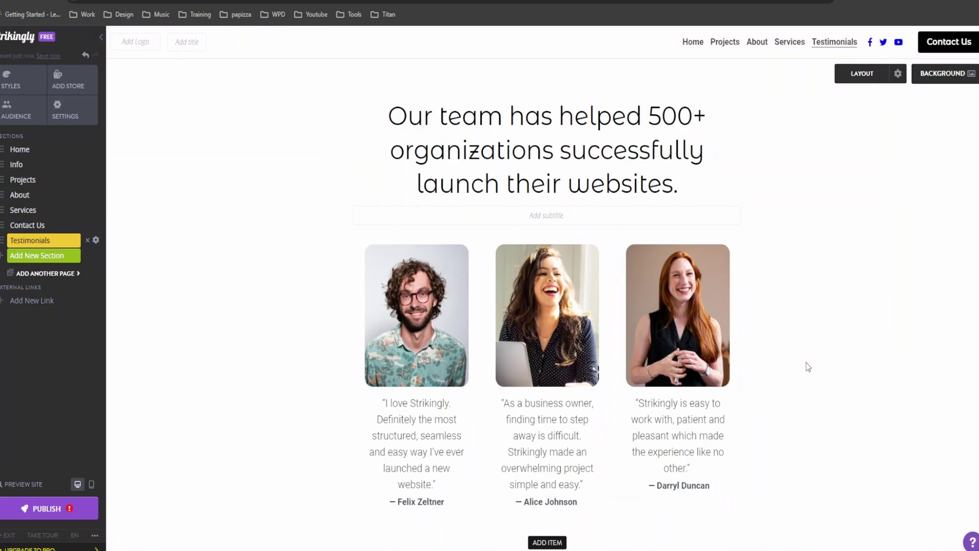
pyautogui.click(408, 315)
pyautogui.click(568, 356)
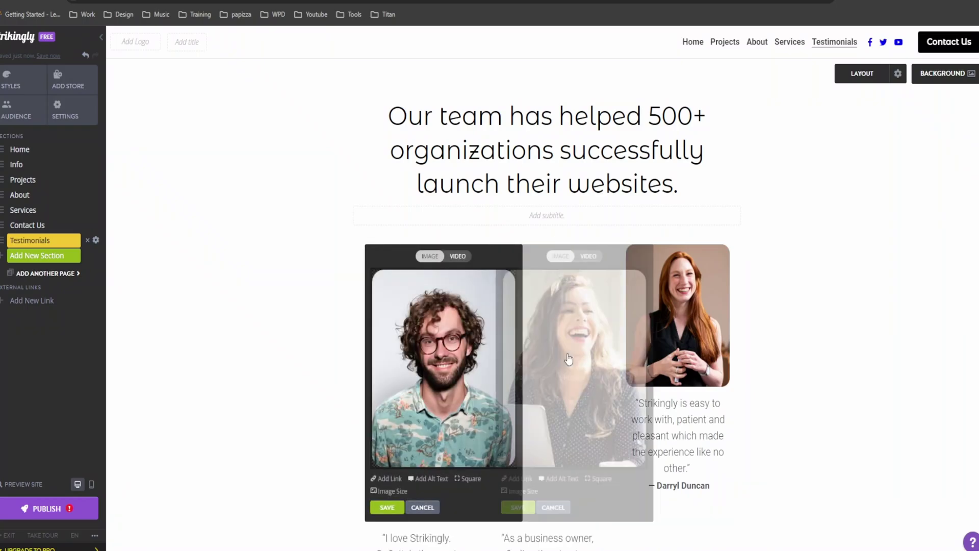
pyautogui.click(719, 348)
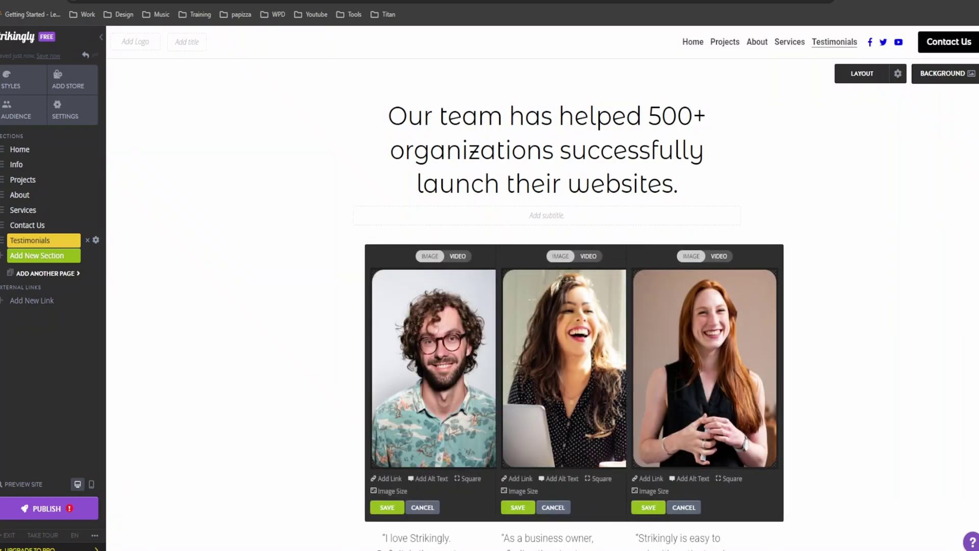
pyautogui.scroll(10, 846, 359)
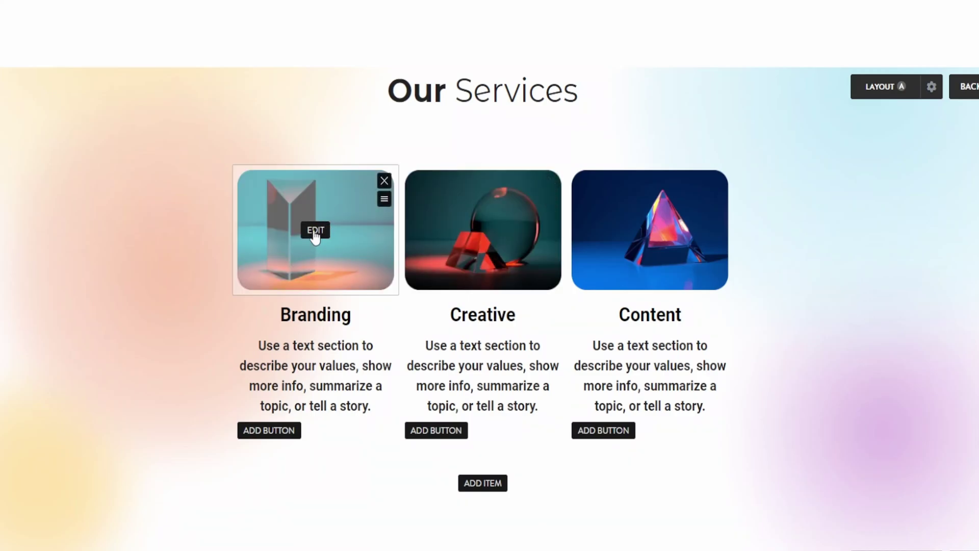
# Replace the Branding card picture with the iMac desk photo from the library's Business category.
pyautogui.click(313, 230)
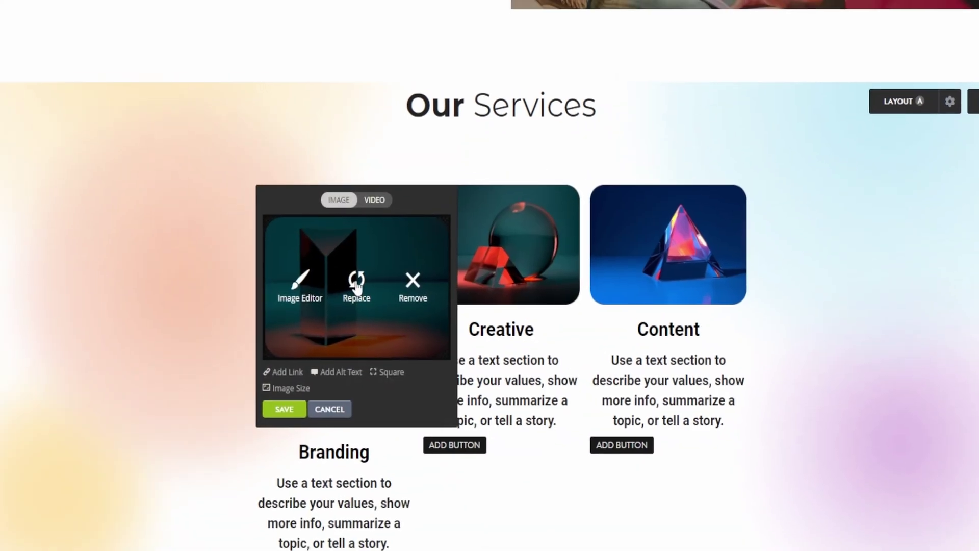
pyautogui.click(338, 265)
pyautogui.click(437, 36)
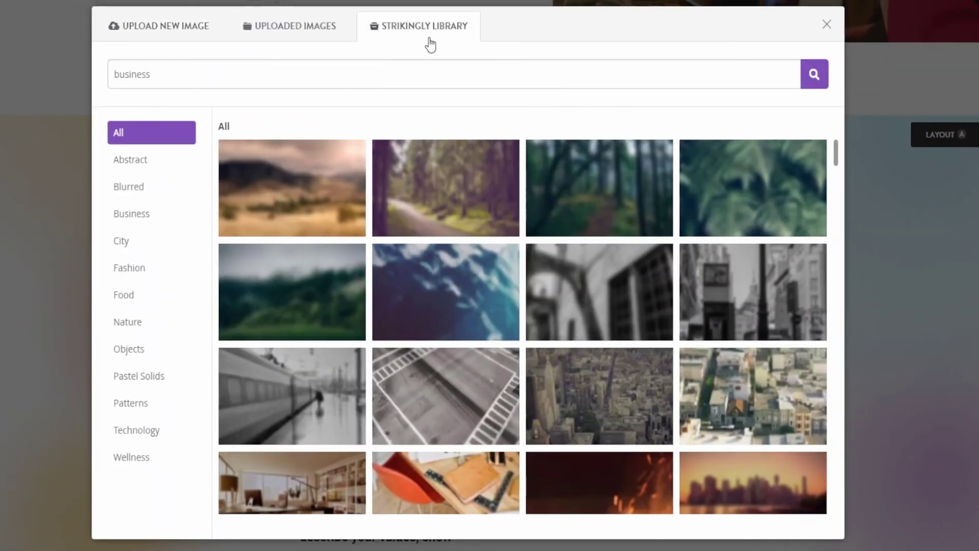
pyautogui.click(153, 219)
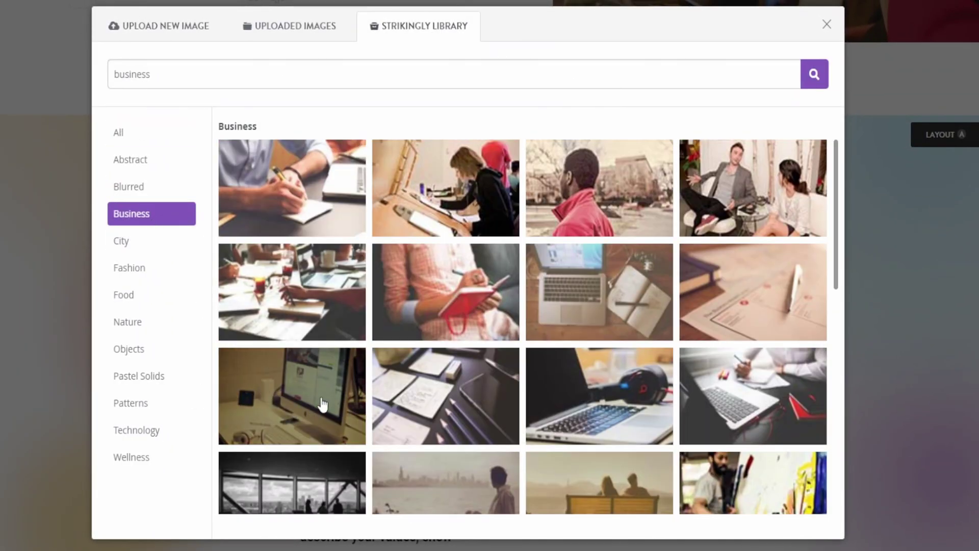
pyautogui.click(305, 397)
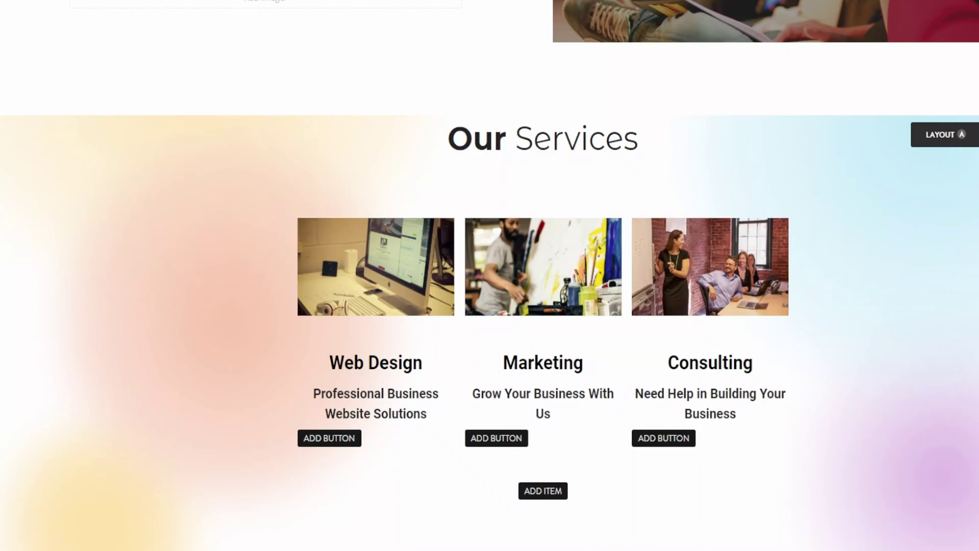
pyautogui.scroll(-5, 566, 374)
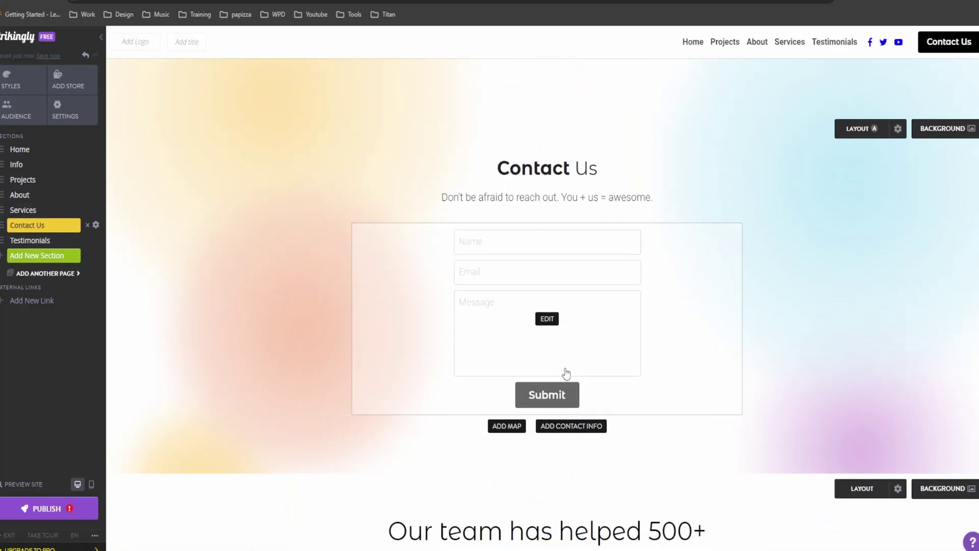
pyautogui.scroll(-1, 566, 374)
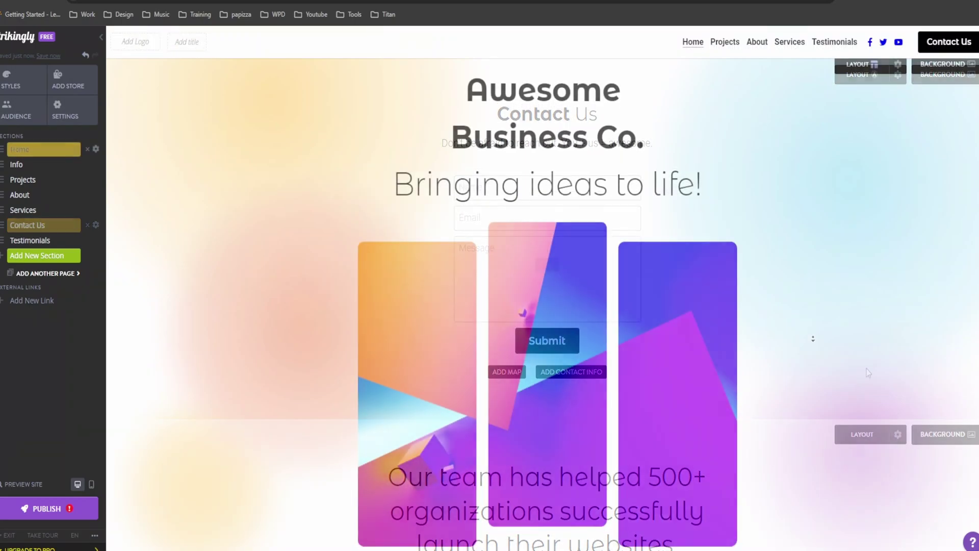
pyautogui.scroll(-6, 813, 341)
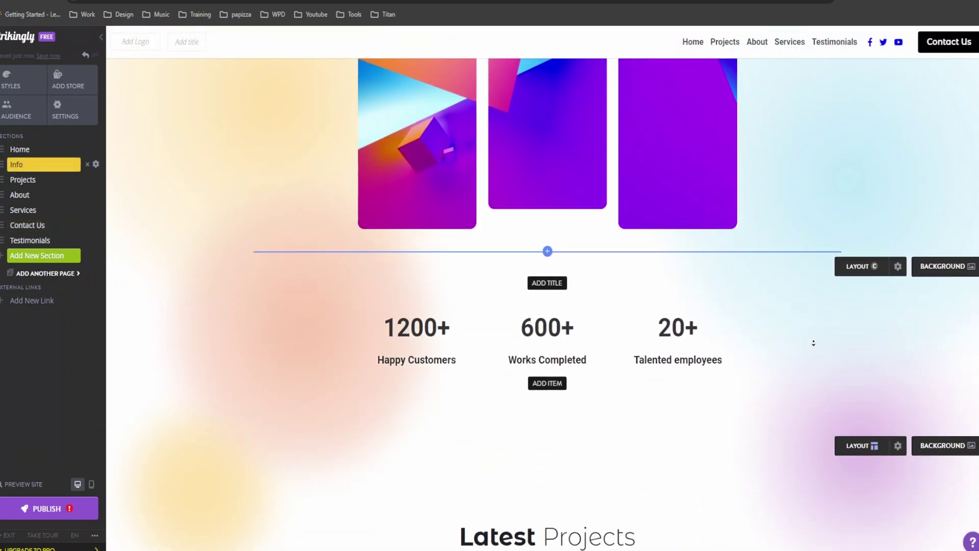
pyautogui.scroll(-6, 814, 343)
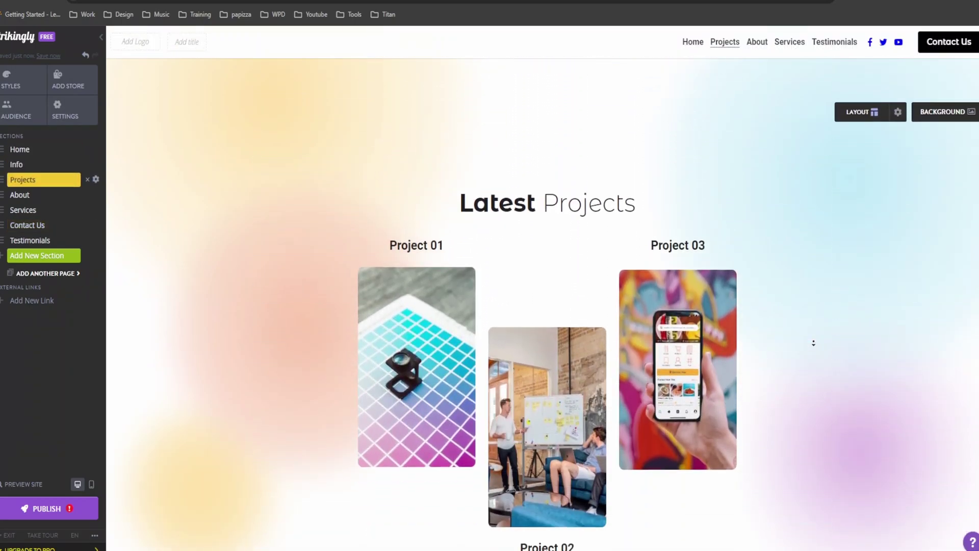
pyautogui.scroll(-6, 813, 343)
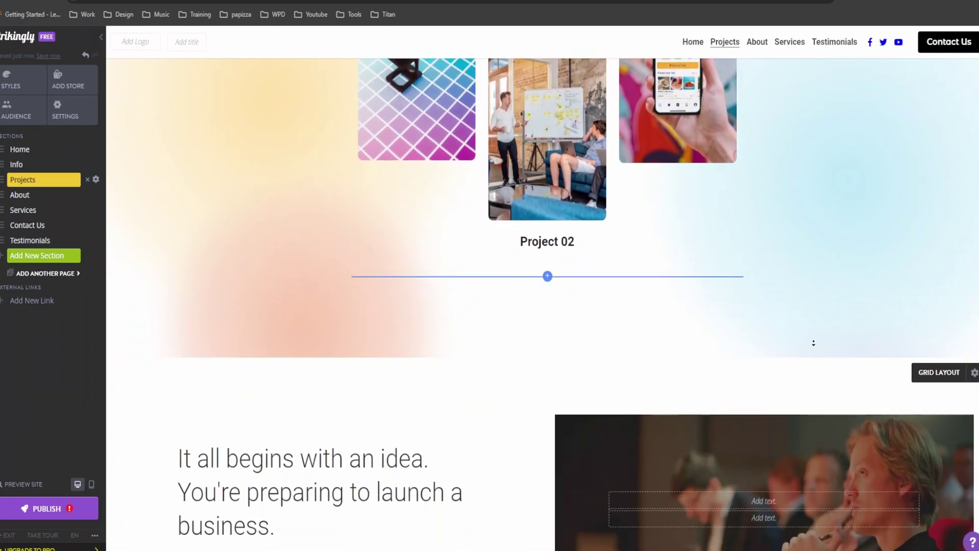
pyautogui.scroll(-6, 814, 342)
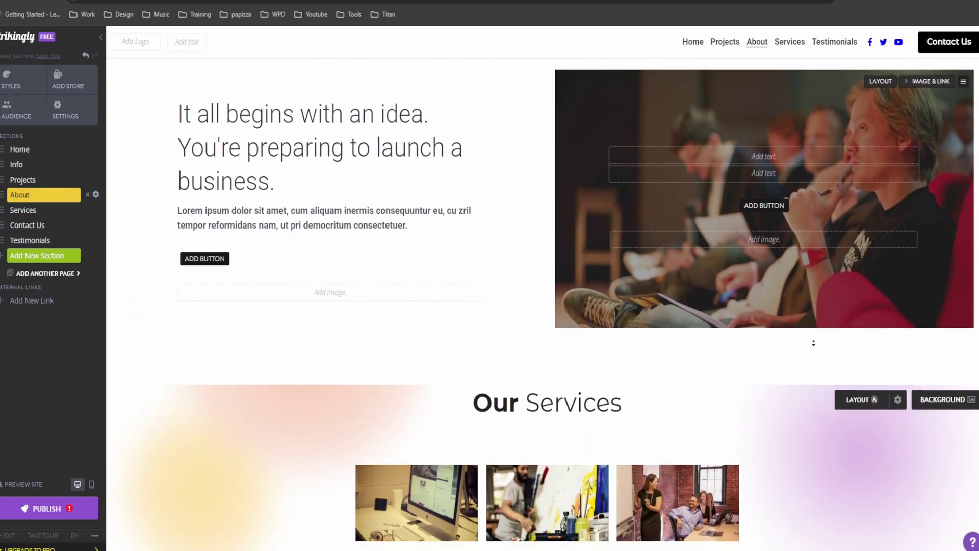
pyautogui.scroll(-3, 813, 342)
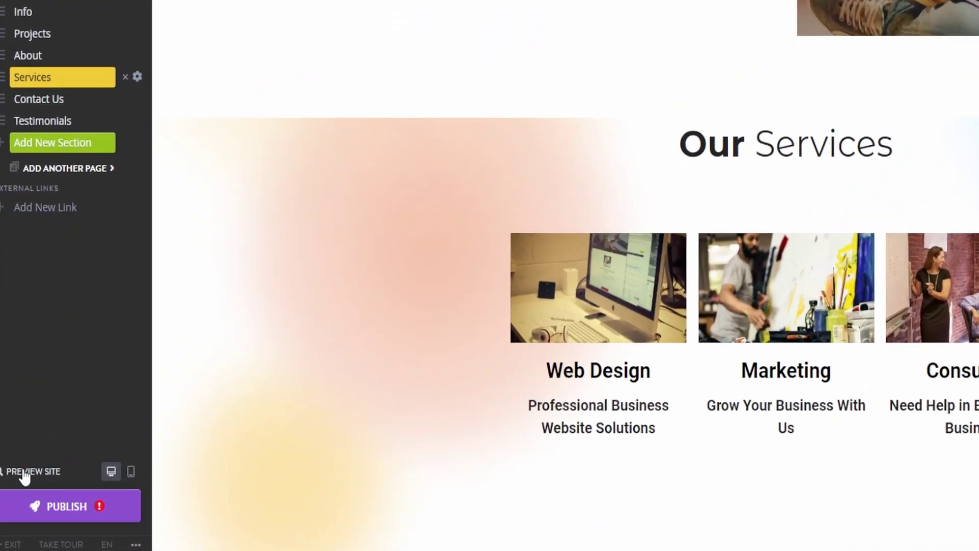
pyautogui.click(24, 474)
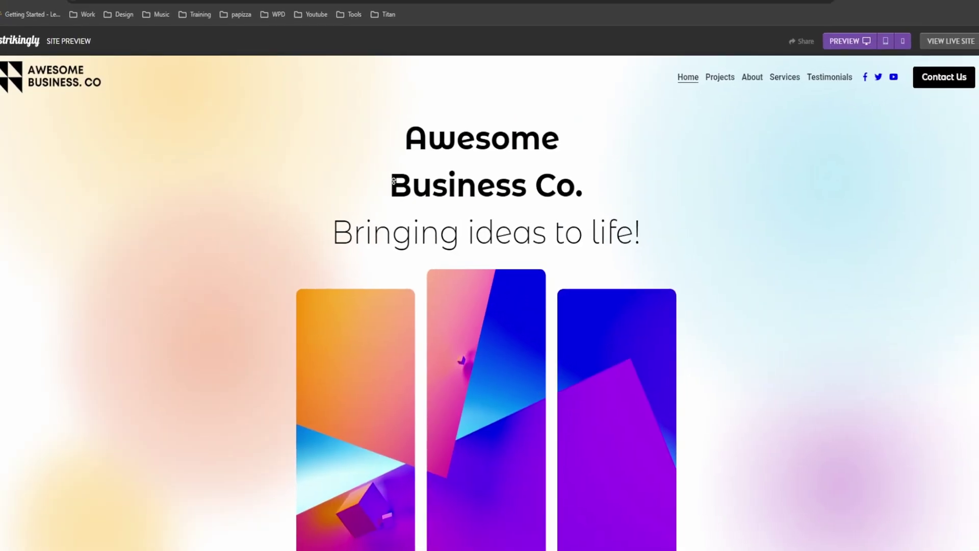
# Scroll through the Awesome Business Co. full-page preview down to the footer.
pyautogui.scroll(-2, 393, 219)
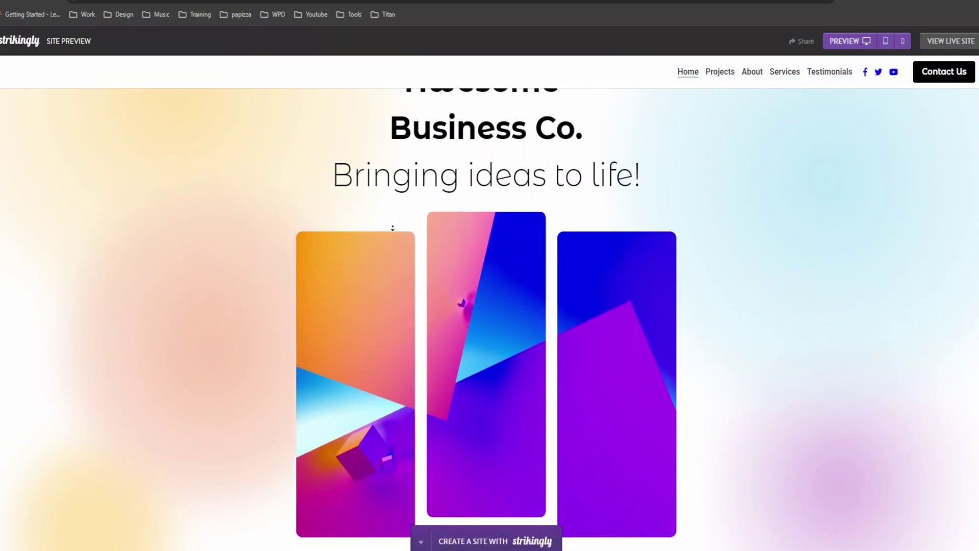
pyautogui.scroll(-2, 393, 228)
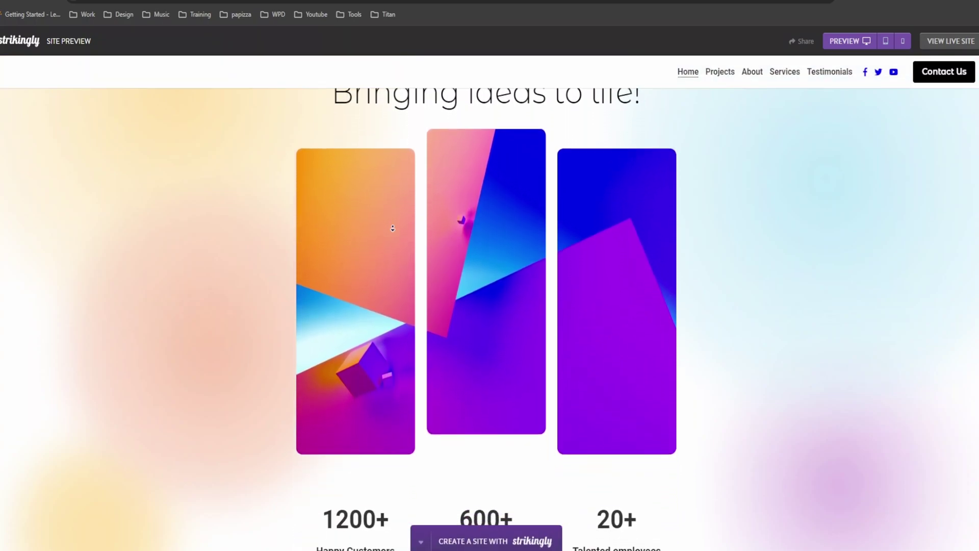
pyautogui.scroll(-2, 393, 228)
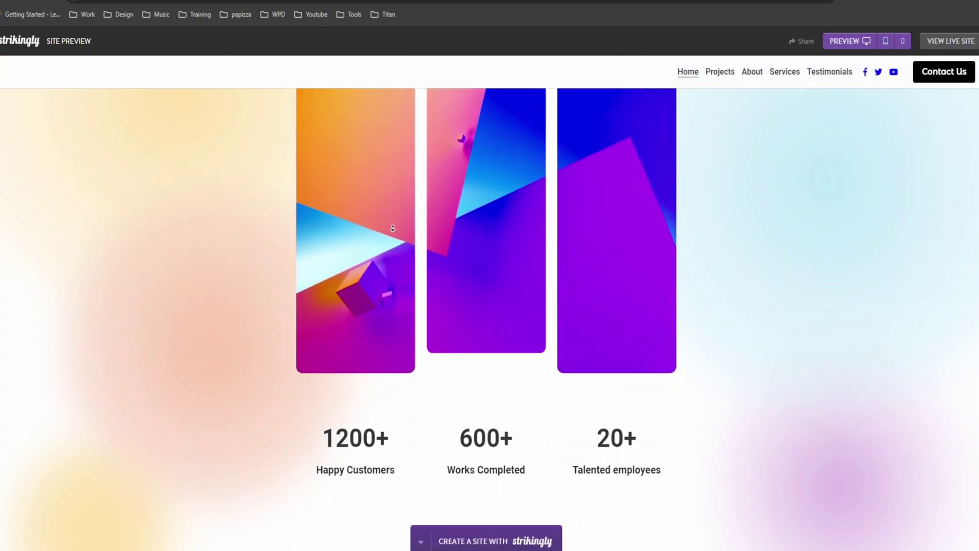
pyautogui.scroll(-5, 392, 228)
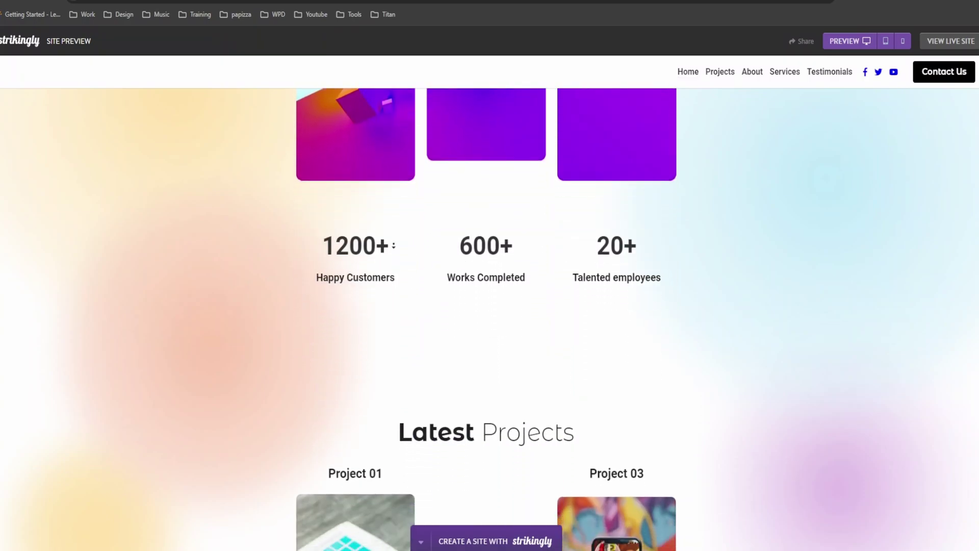
pyautogui.scroll(-8, 393, 245)
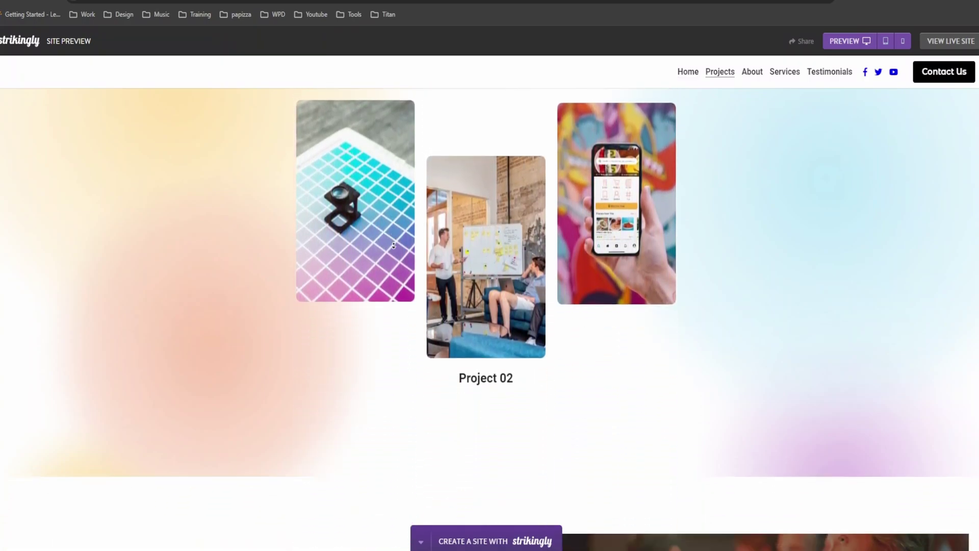
pyautogui.scroll(-8, 394, 245)
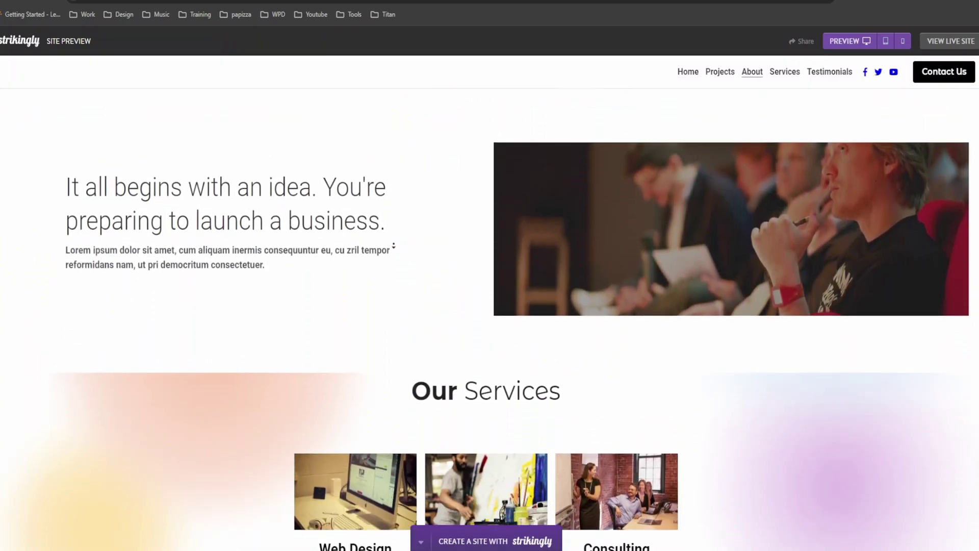
pyautogui.scroll(-8, 393, 245)
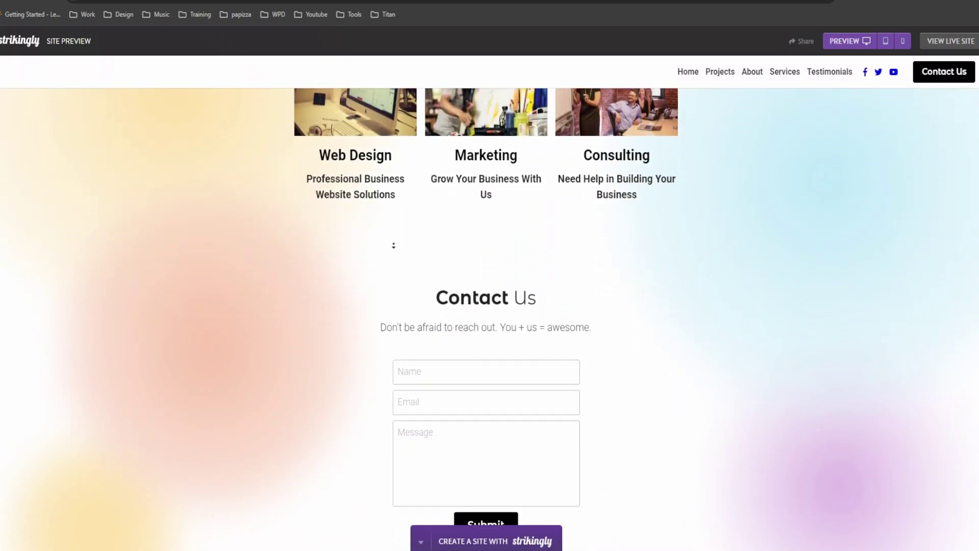
pyautogui.scroll(-8, 394, 245)
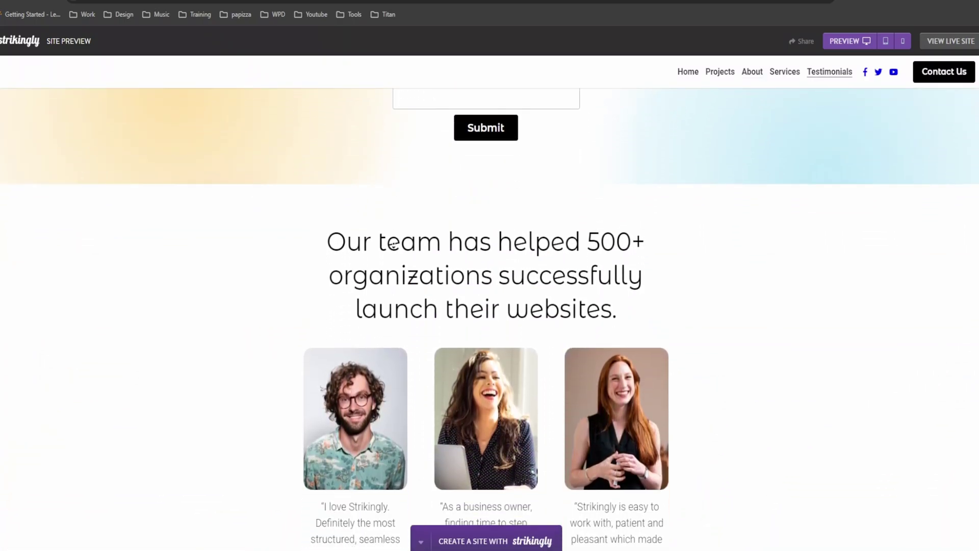
pyautogui.scroll(-7, 394, 246)
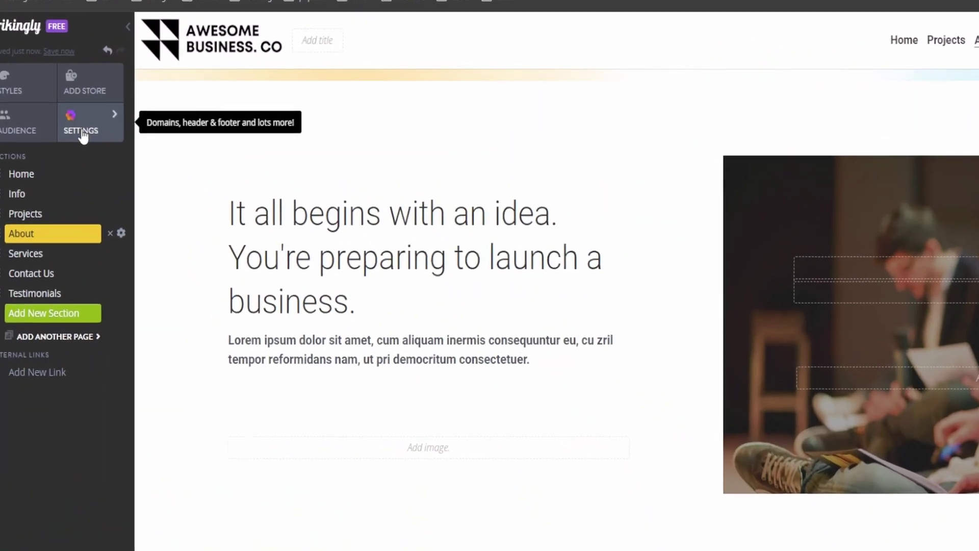
# Review the Domains, Pop-Ups and SEO Checklist pages in the site settings.
pyautogui.click(61, 125)
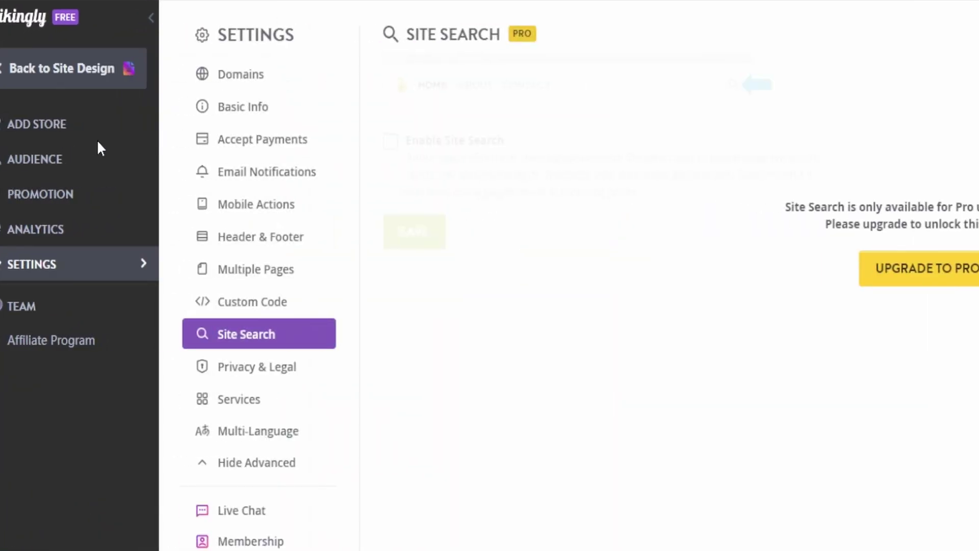
pyautogui.click(268, 77)
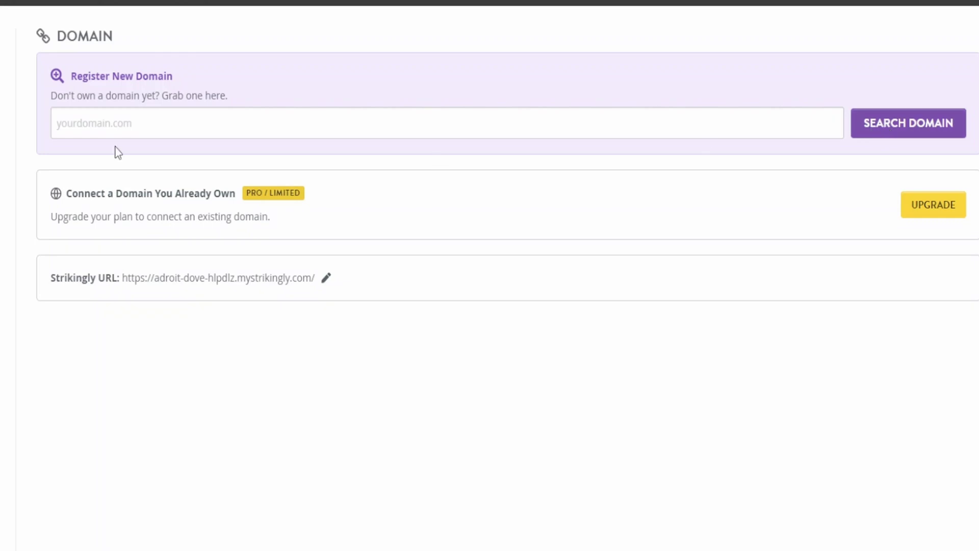
pyautogui.click(1, 207)
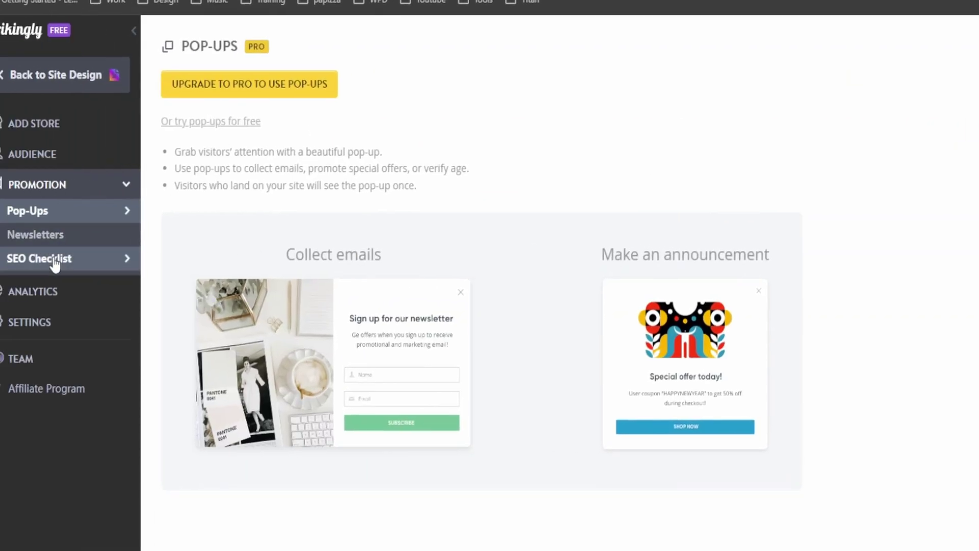
pyautogui.click(55, 260)
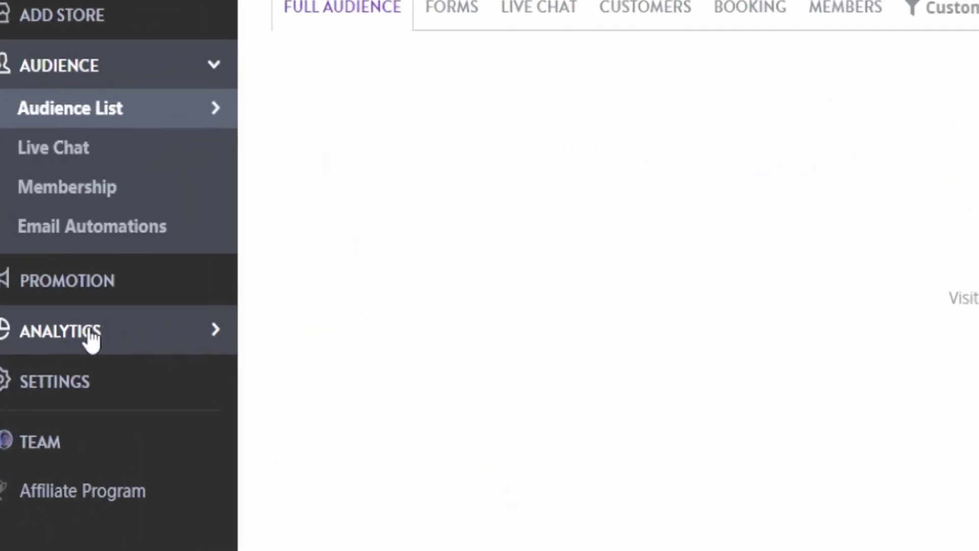
# Show the Analytics page with 0 unique visitors for the last 7 days.
pyautogui.click(92, 337)
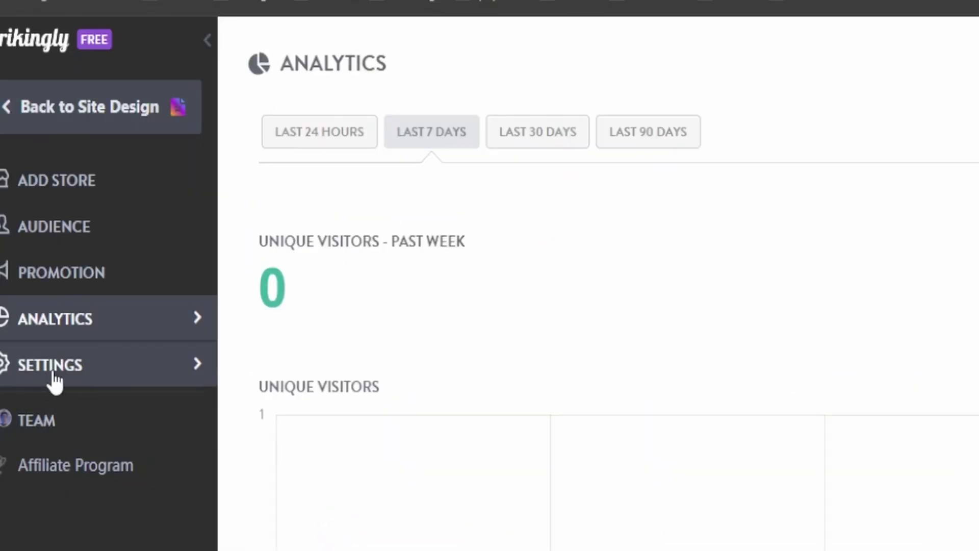
# Save the Basic Info settings, then view Accept Payments showing USD currency.
pyautogui.click(53, 377)
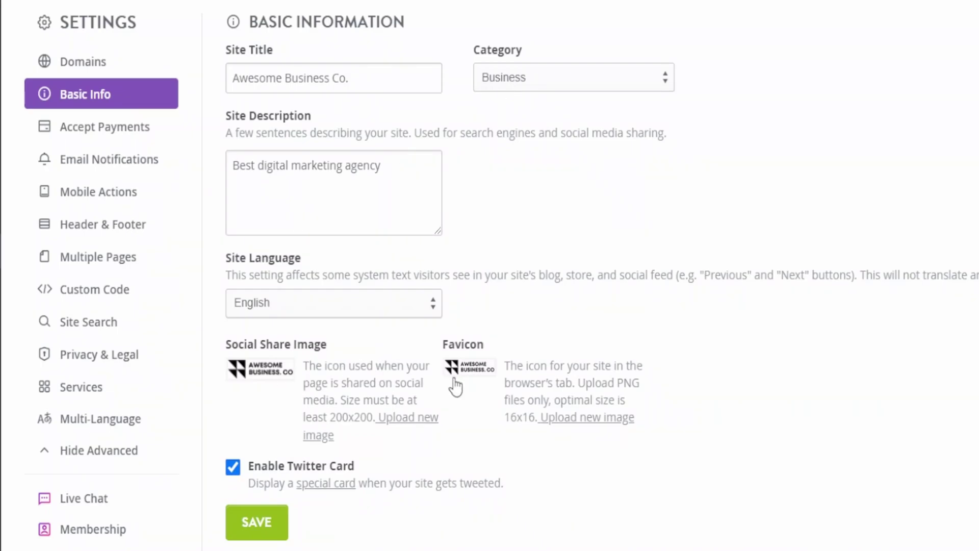
pyautogui.click(273, 527)
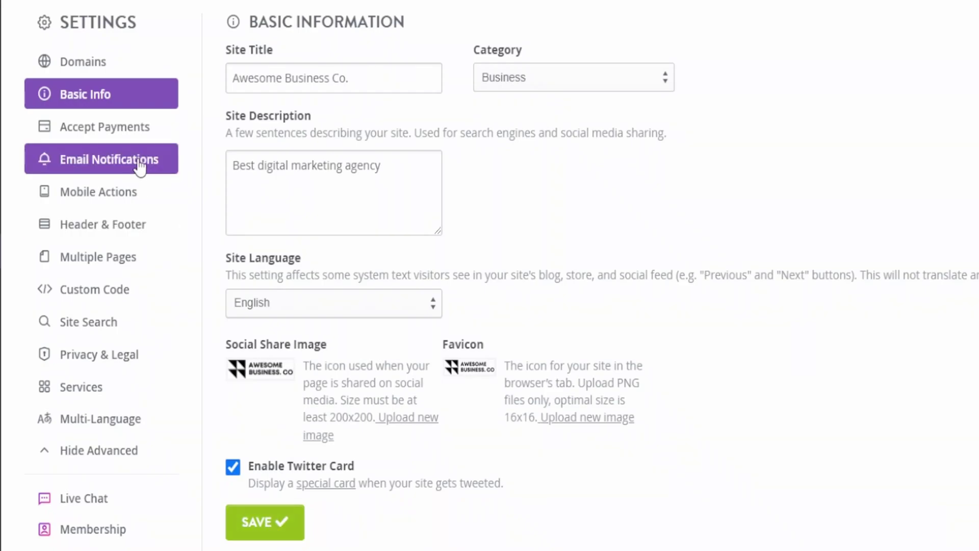
pyautogui.click(127, 131)
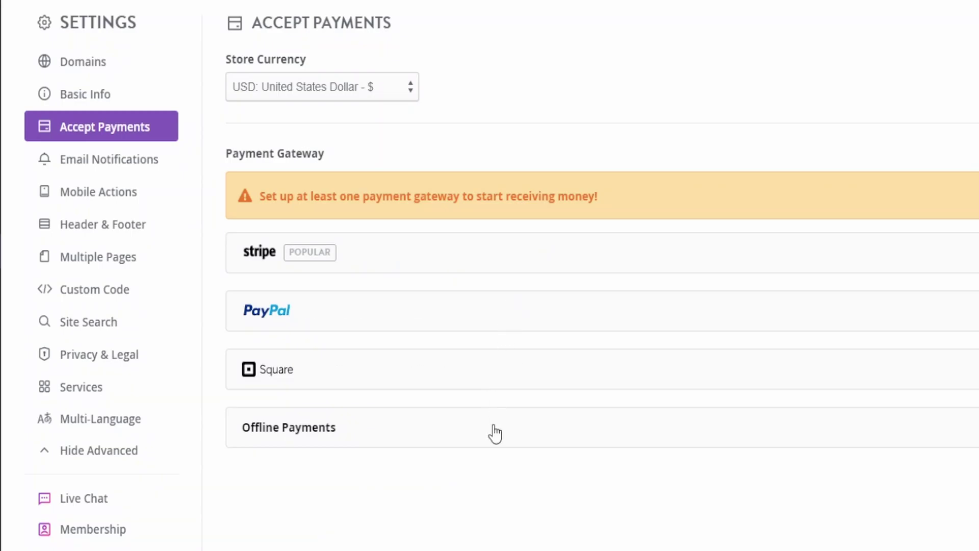
# Expand the PayPal gateway, then view Email Notifications with sender name Awesome Business Co.
pyautogui.click(655, 320)
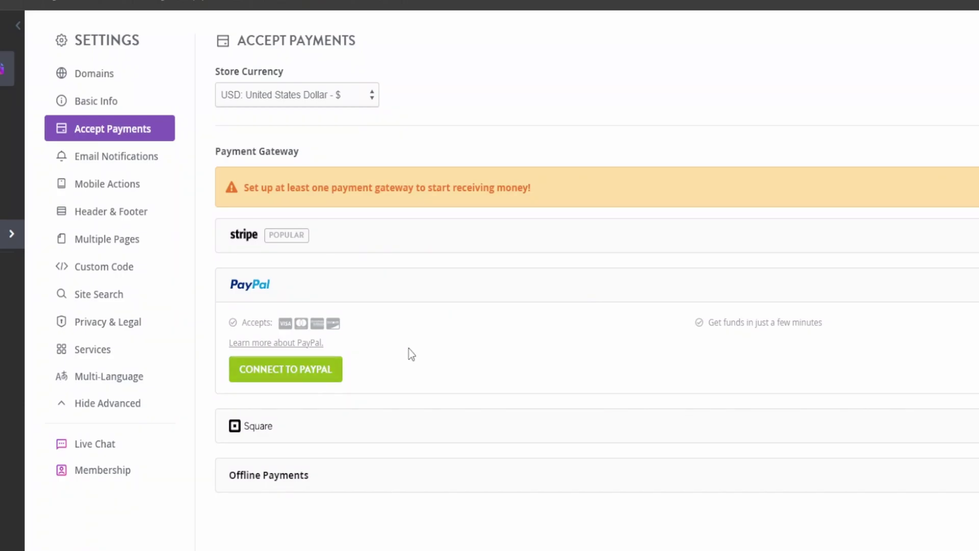
pyautogui.click(154, 162)
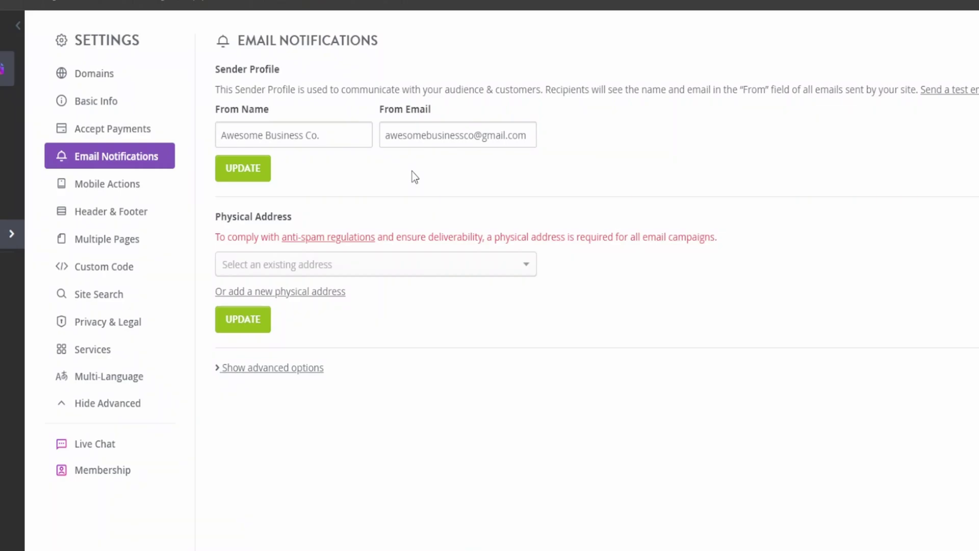
# Add a Call Us phone mobile action with no number, then view the Multiple Pages settings.
pyautogui.click(117, 193)
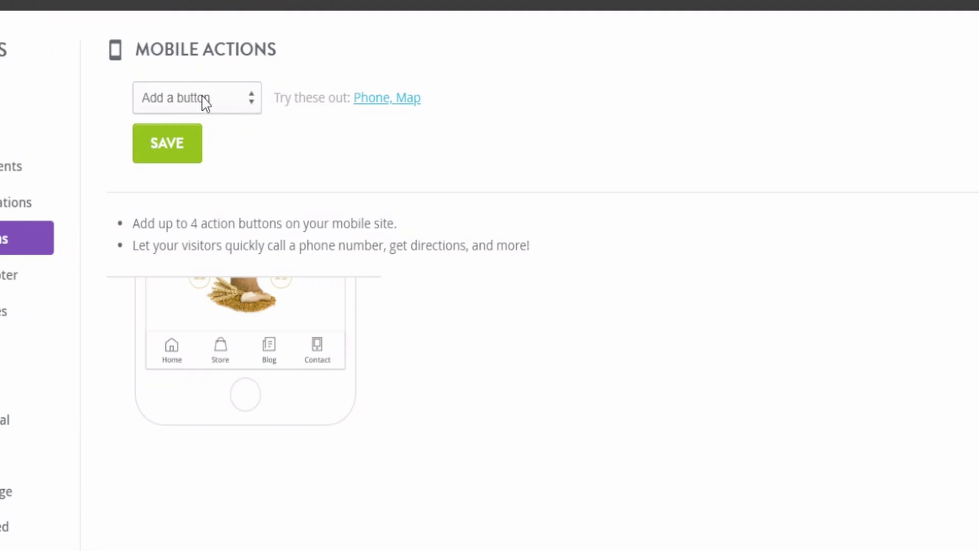
pyautogui.press('Down')
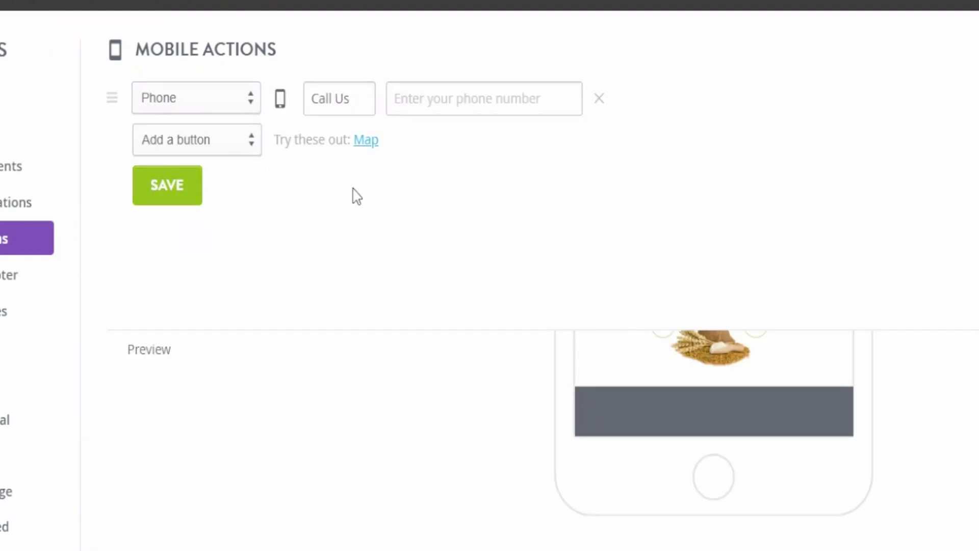
pyautogui.click(447, 98)
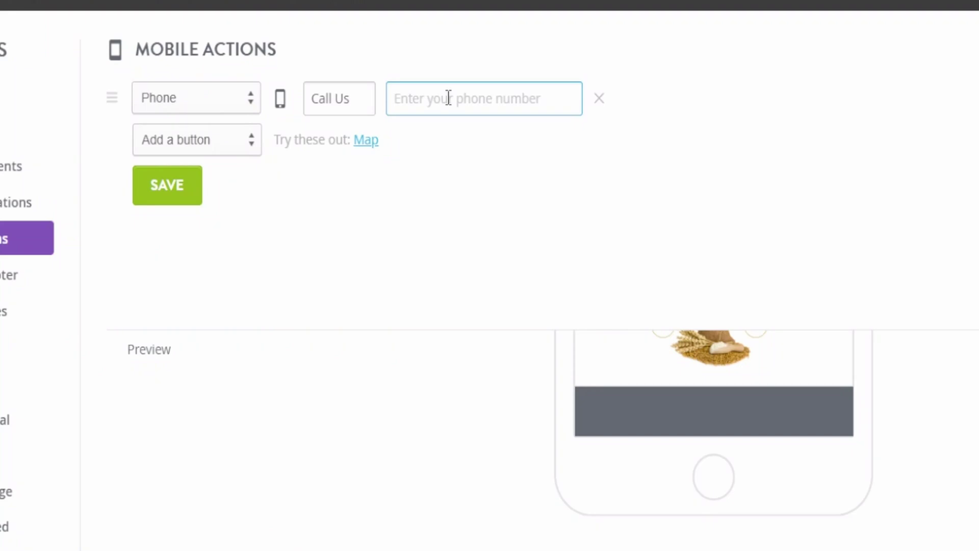
pyautogui.click(365, 231)
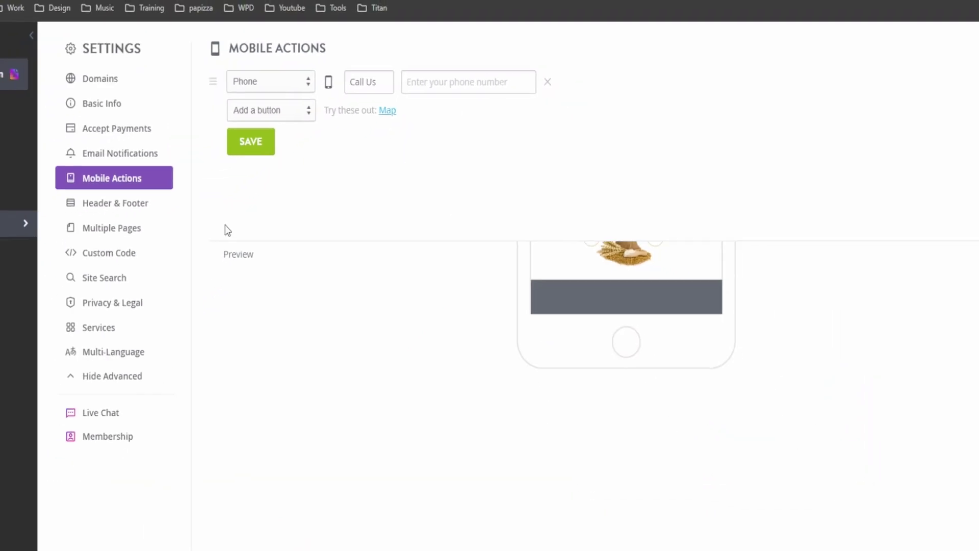
pyautogui.click(112, 228)
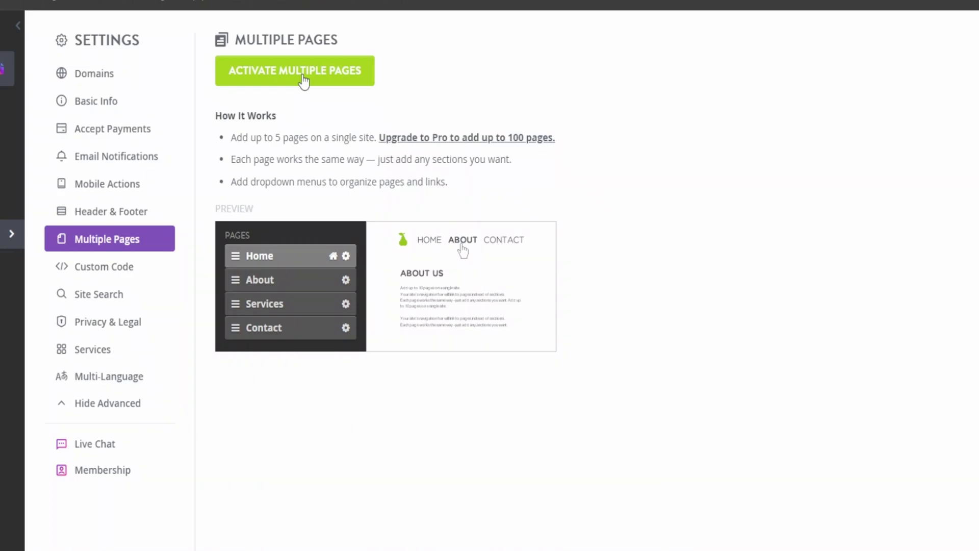
# Look through the Custom Code and Site Search settings, ending on Privacy & Legal.
pyautogui.click(148, 266)
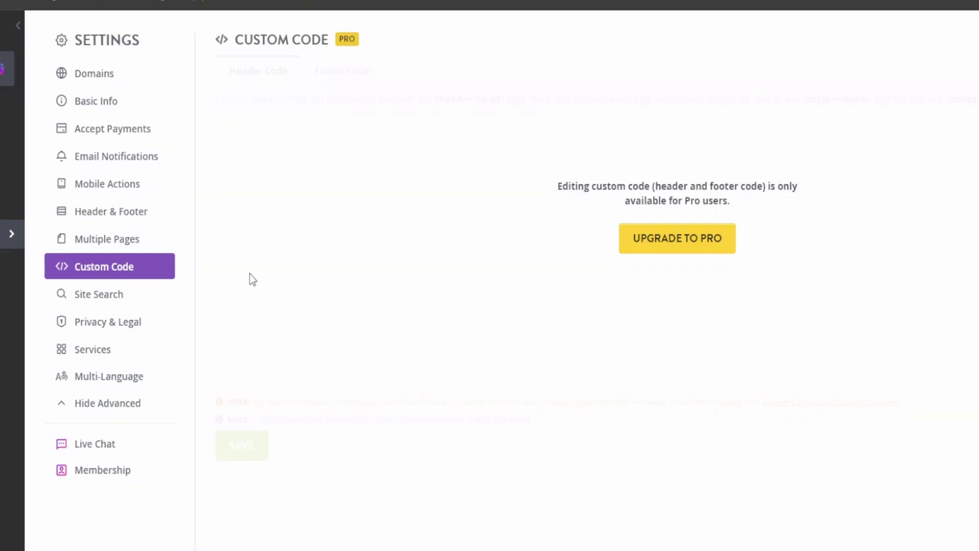
pyautogui.click(105, 296)
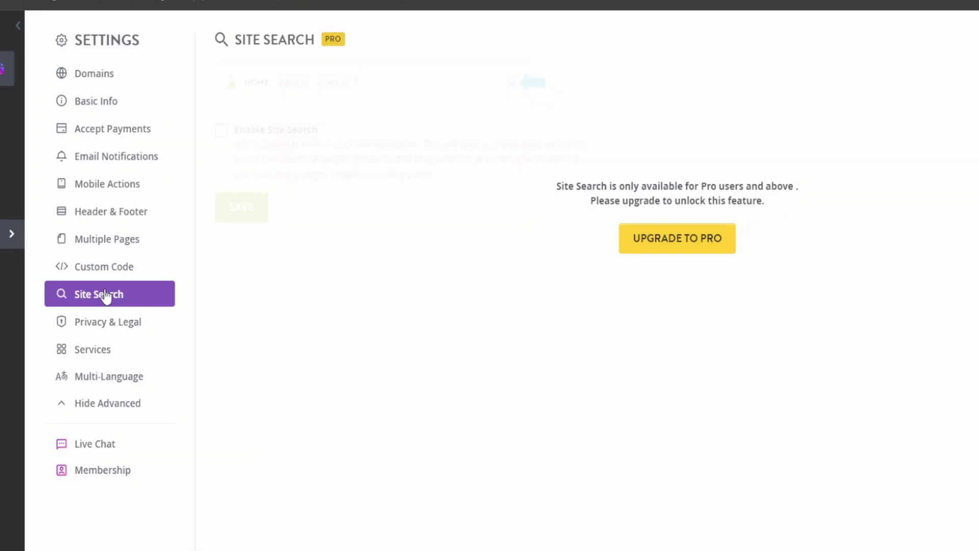
pyautogui.click(105, 322)
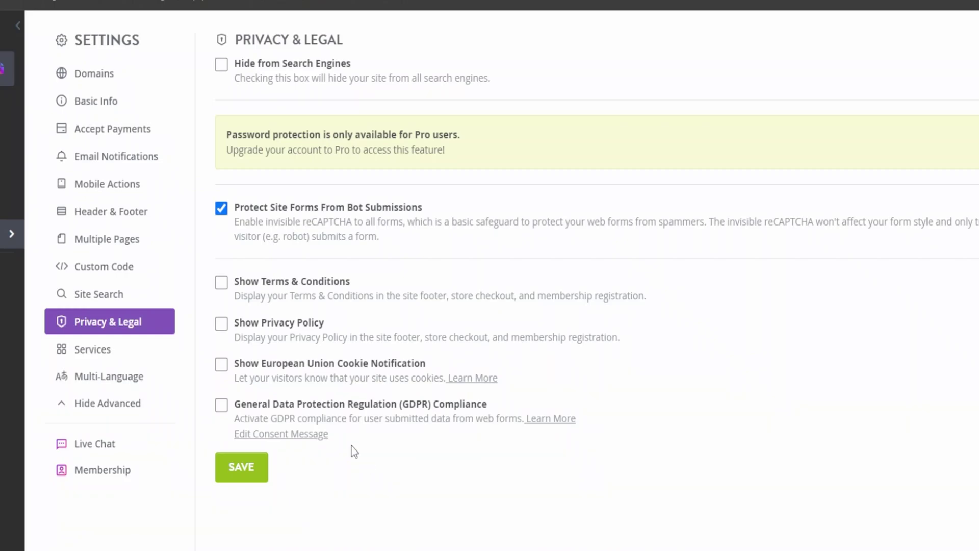
pyautogui.moveTo(225, 409)
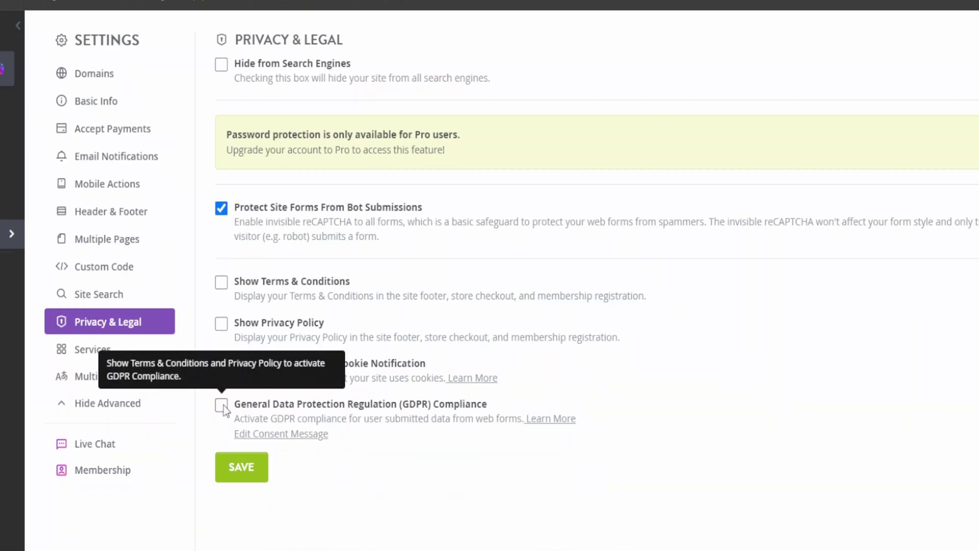
# Enable Show Privacy Policy, paste the policy text beginning 'Privacy Policy… 1. Introduction', and save it.
pyautogui.click(222, 325)
pyautogui.click(349, 392)
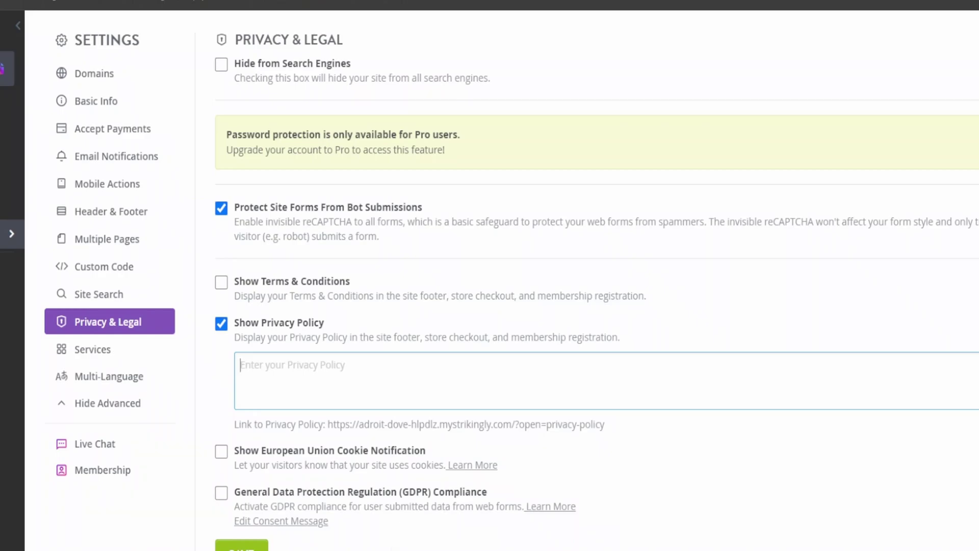
pyautogui.hotkey('ctrl', 'v')
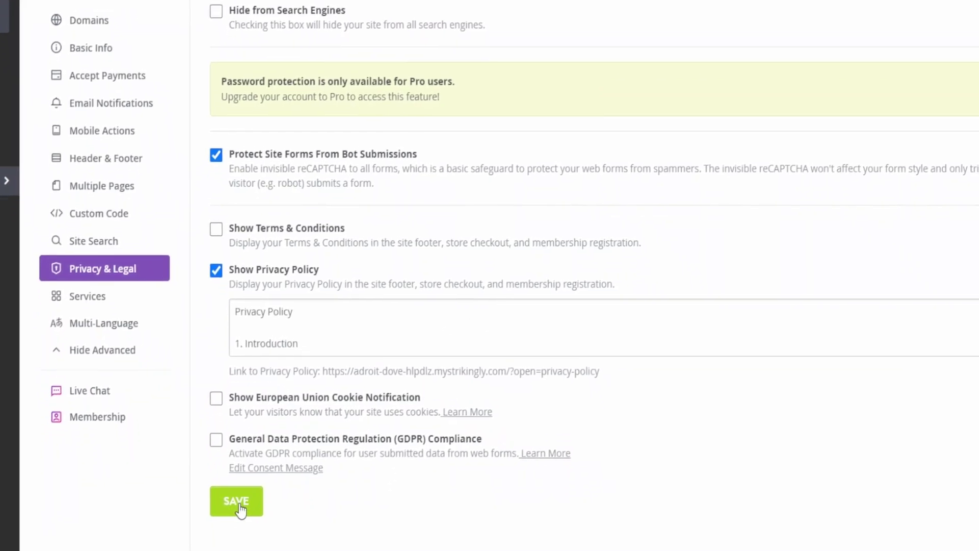
pyautogui.click(239, 508)
pyautogui.click(93, 300)
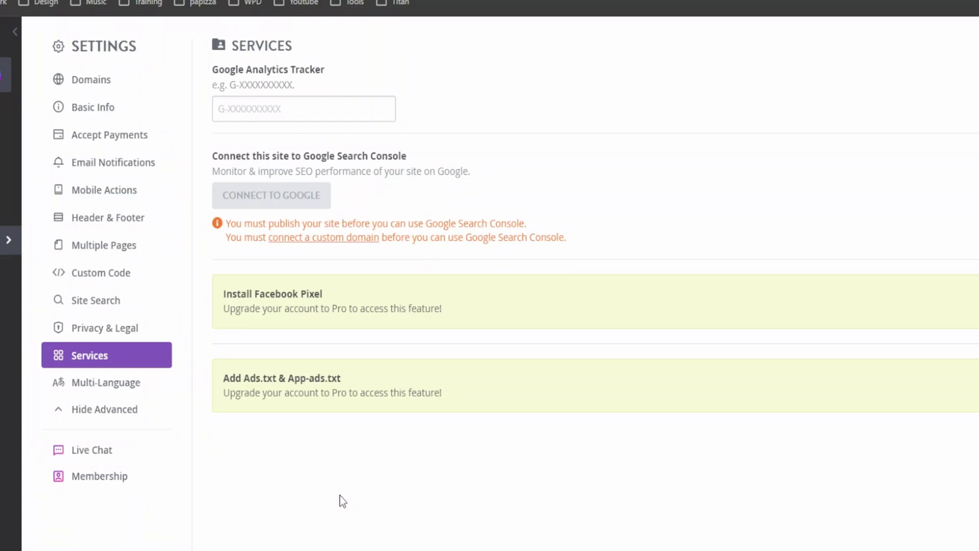
# Check the Multi-Language settings, then the Live Chat page requiring an Audience plan upgrade.
pyautogui.click(129, 383)
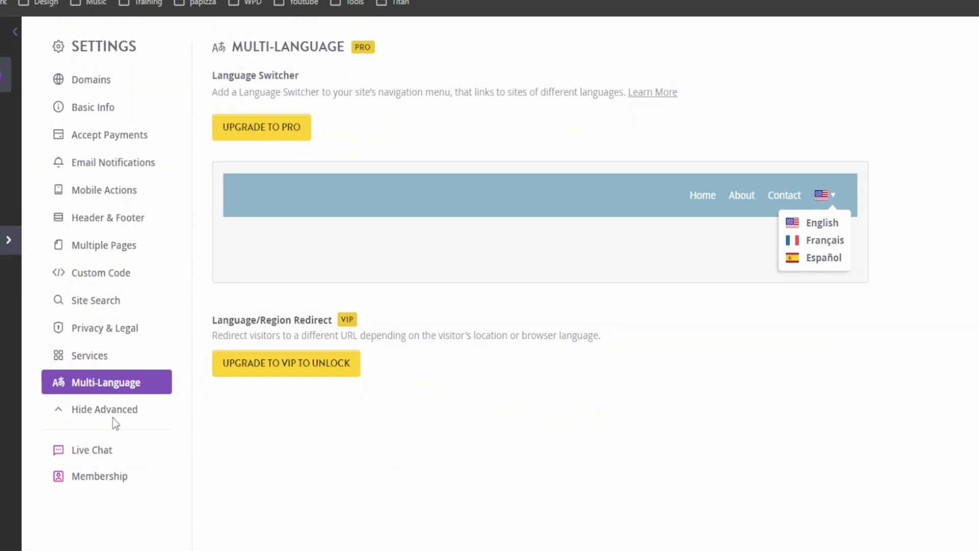
pyautogui.click(88, 452)
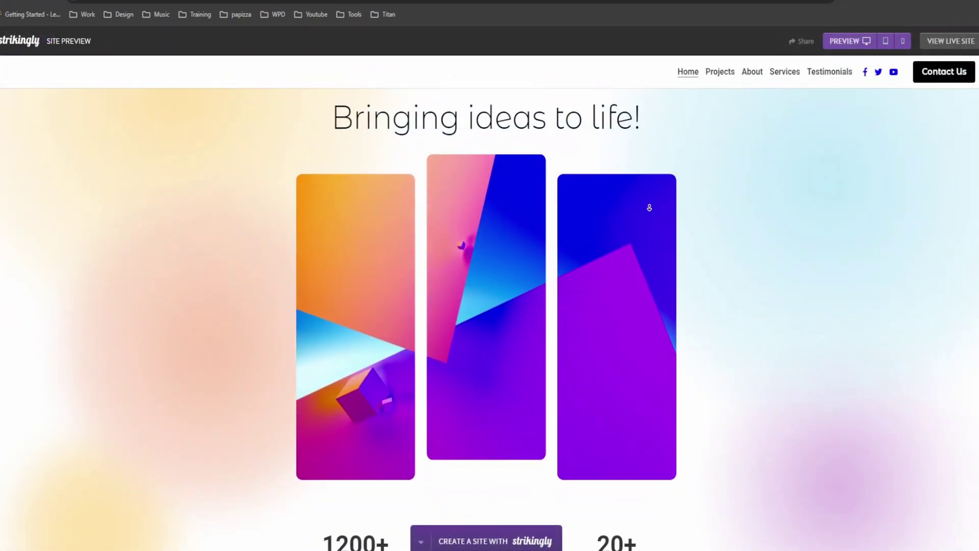
# Scroll the full-page site preview from the stats row down to the footer.
pyautogui.scroll(-3, 649, 207)
pyautogui.scroll(-5, 649, 208)
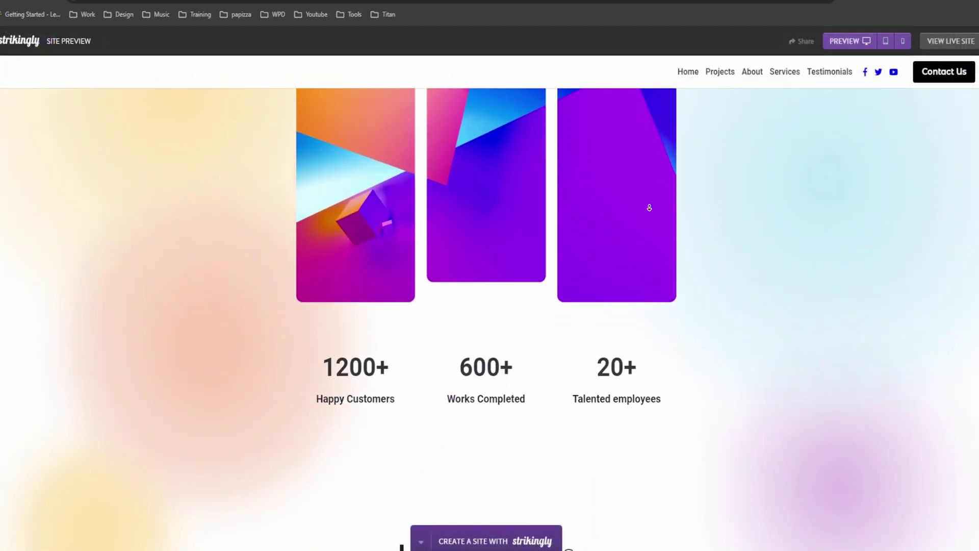
pyautogui.scroll(-5, 649, 208)
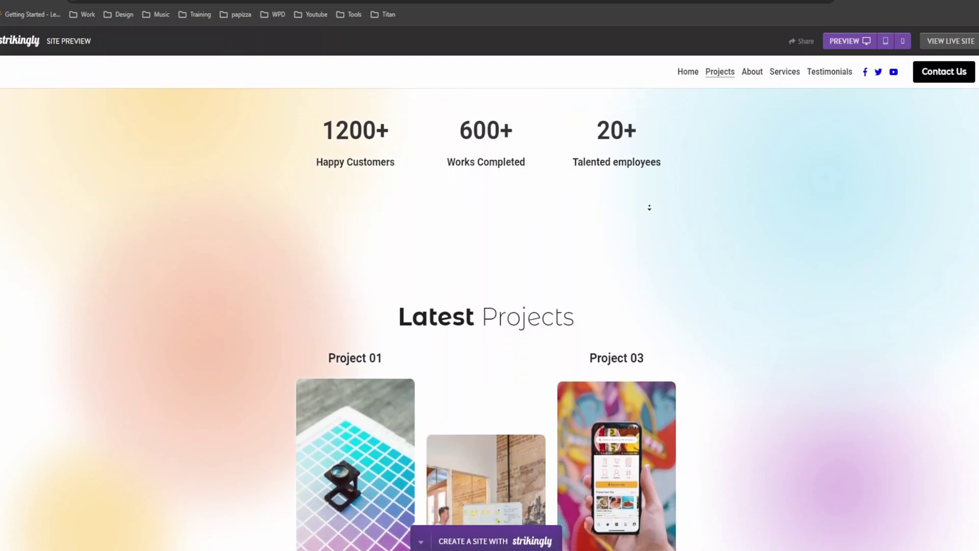
pyautogui.scroll(-5, 649, 208)
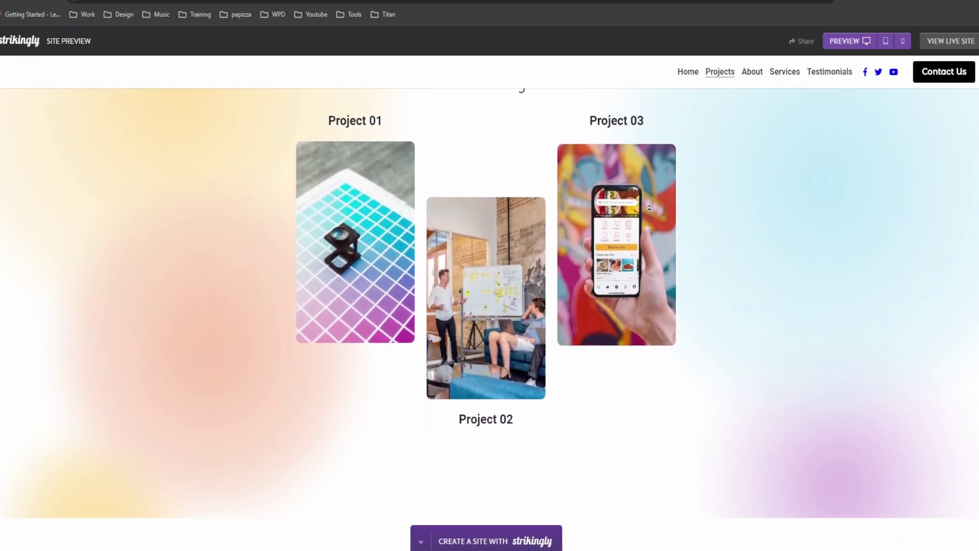
pyautogui.scroll(-5, 649, 207)
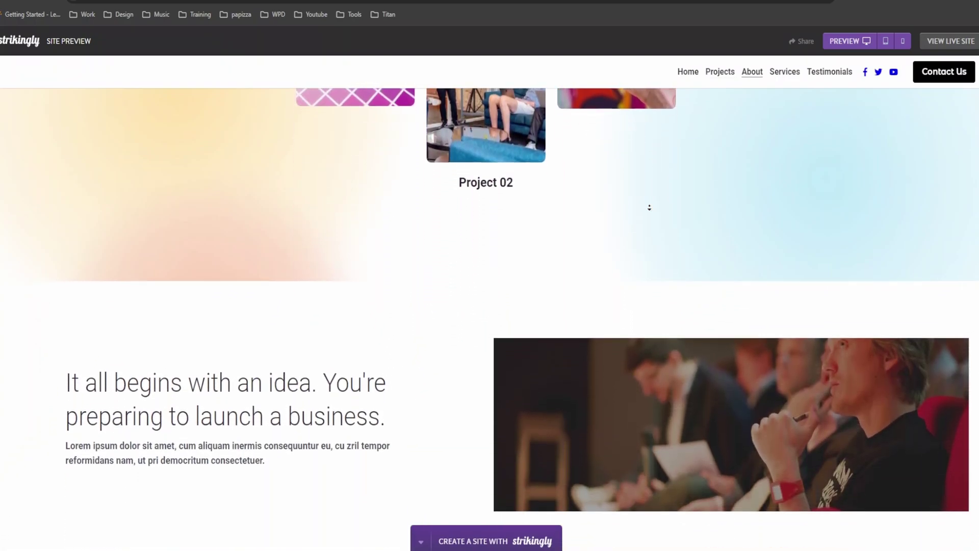
pyautogui.scroll(-5, 650, 208)
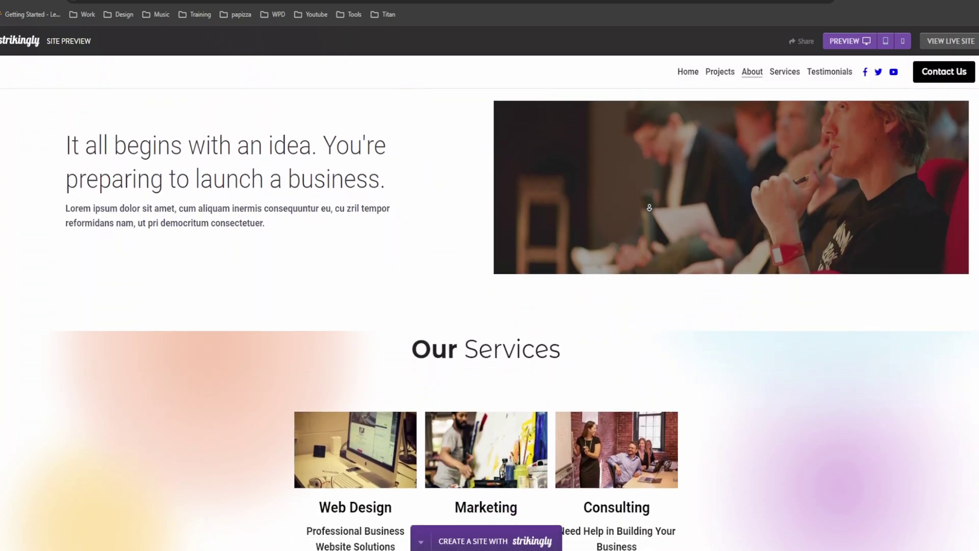
pyautogui.scroll(-5, 649, 208)
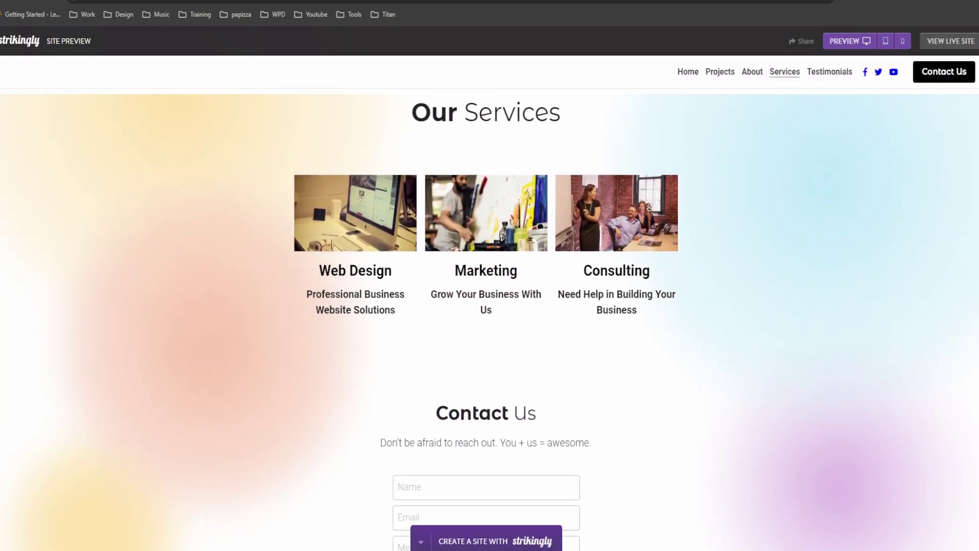
pyautogui.scroll(-5, 649, 207)
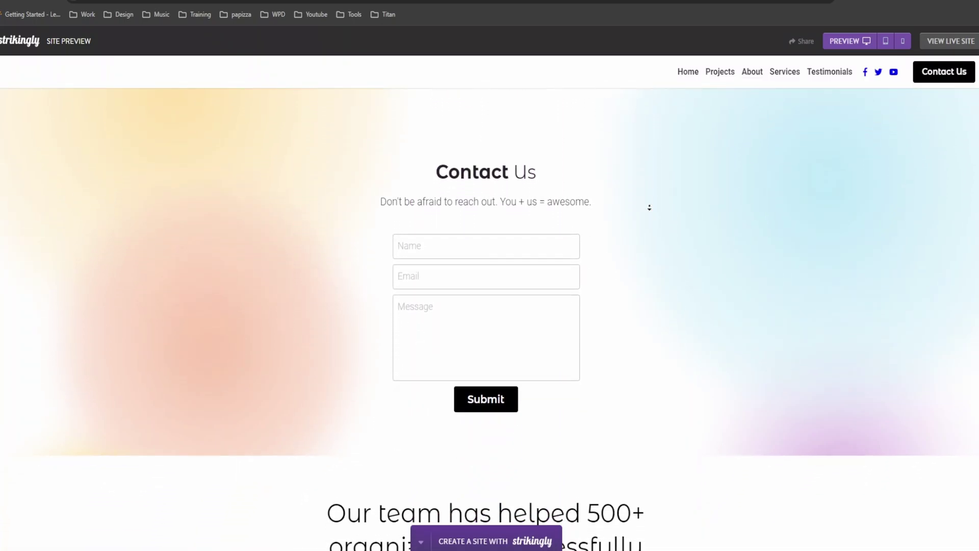
pyautogui.scroll(-8, 649, 211)
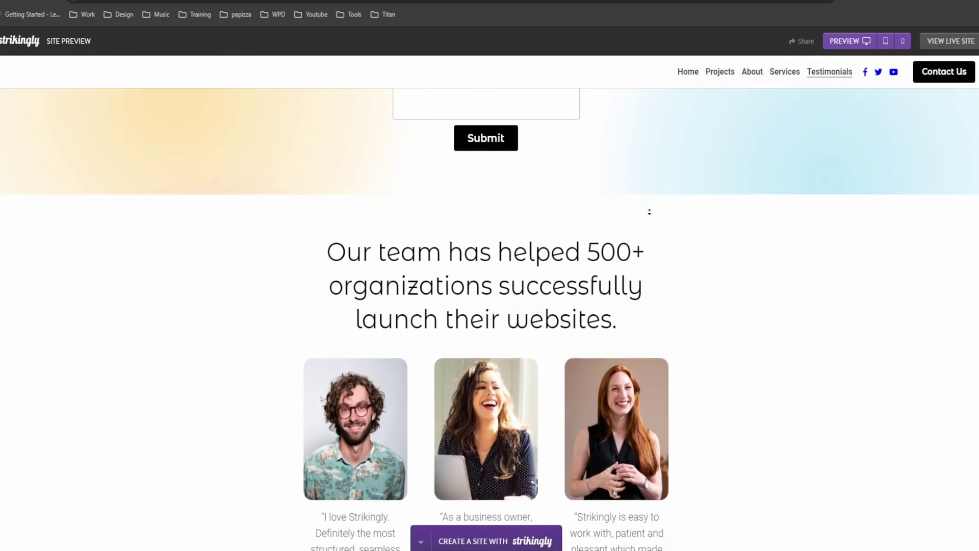
pyautogui.scroll(-1, 655, 217)
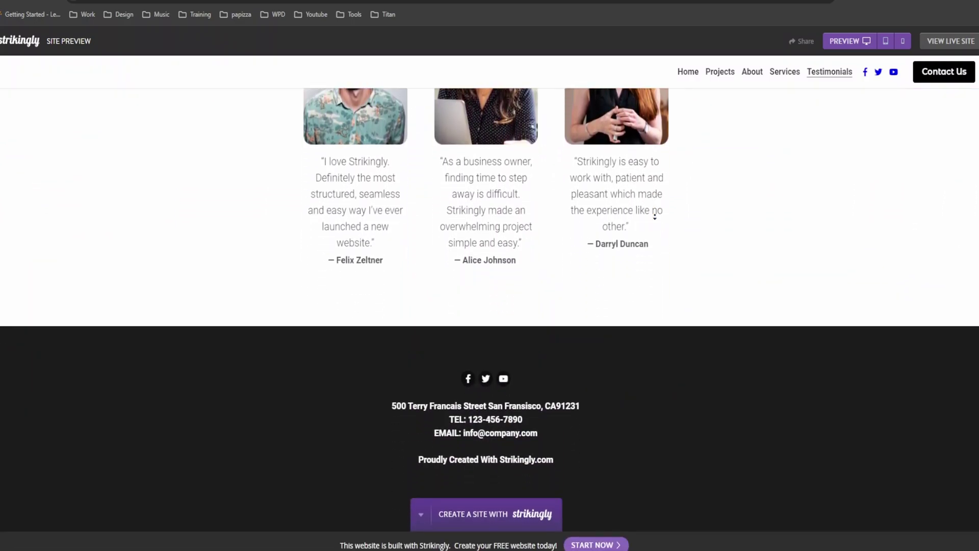
# Scroll back up the preview to the Latest Projects section with Projects 01–03.
pyautogui.scroll(3, 659, 195)
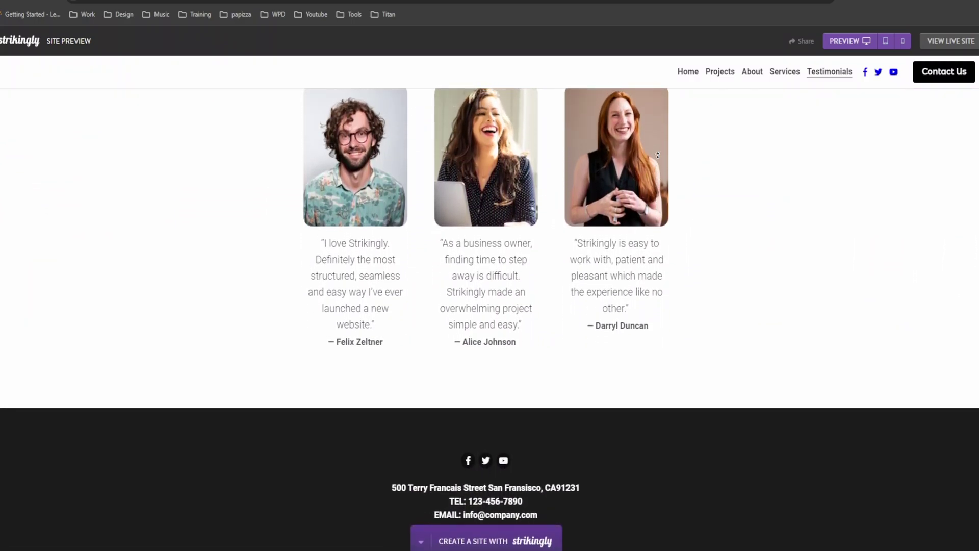
pyautogui.scroll(3, 657, 155)
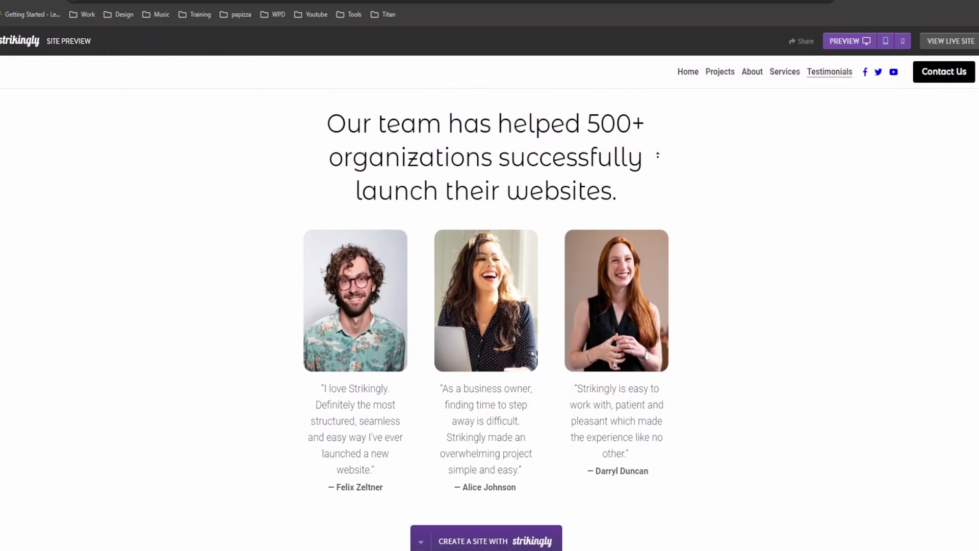
pyautogui.scroll(3, 657, 155)
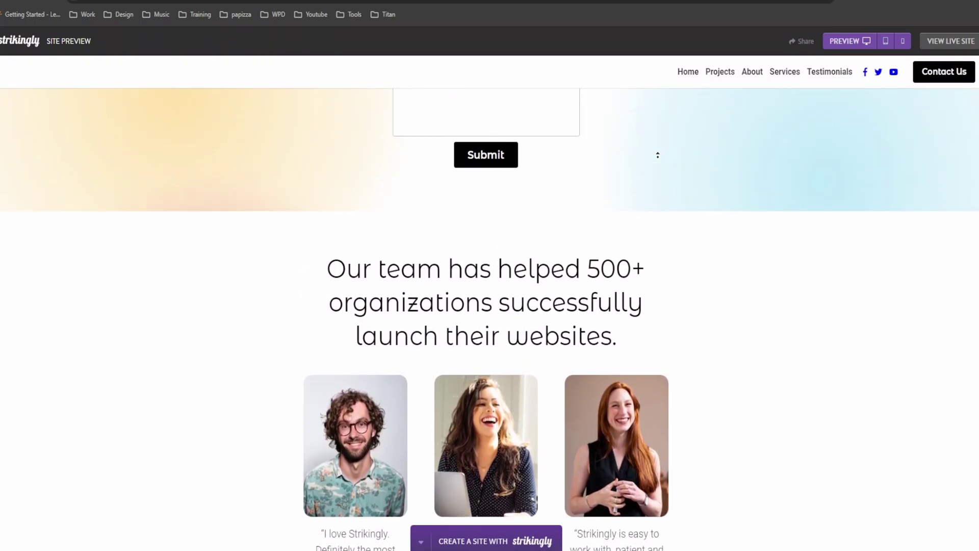
pyautogui.scroll(3, 658, 155)
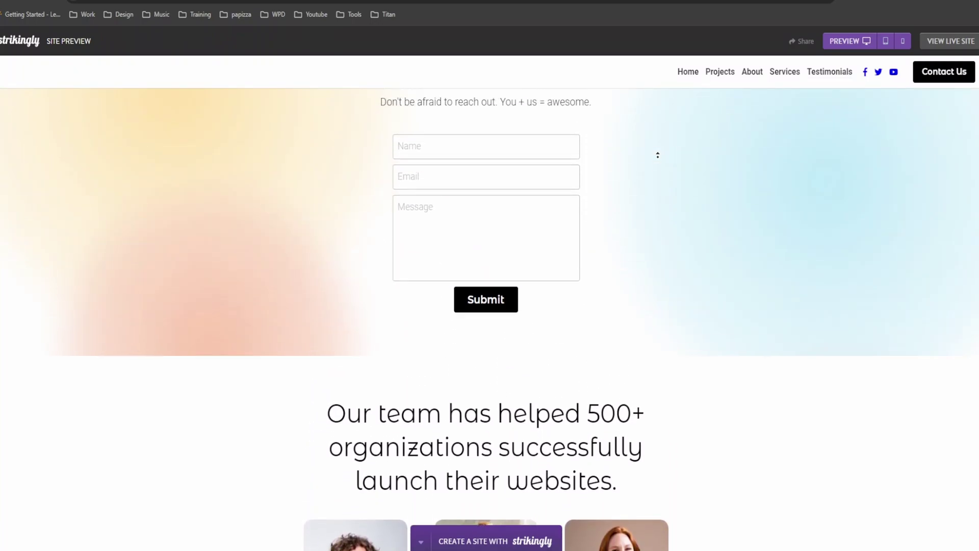
pyautogui.scroll(3, 658, 155)
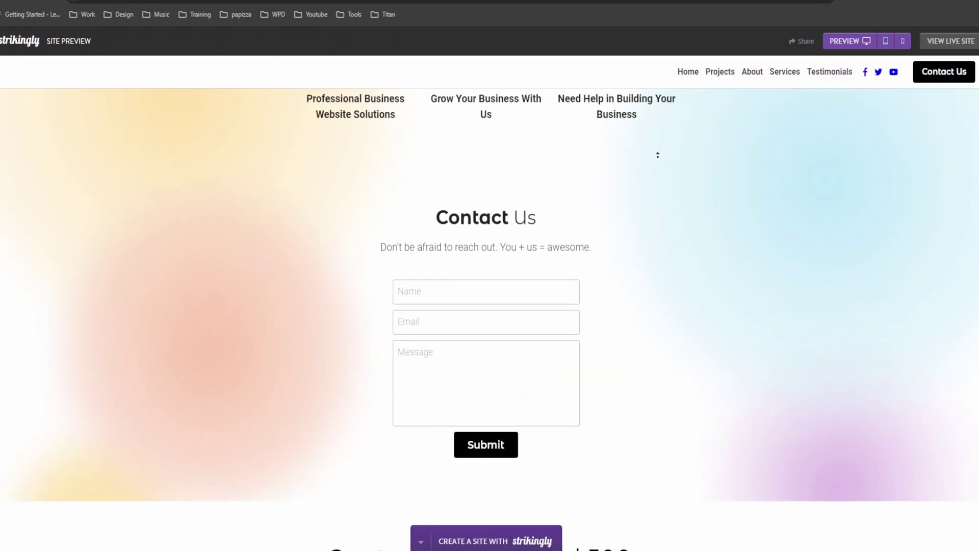
pyautogui.scroll(3, 658, 155)
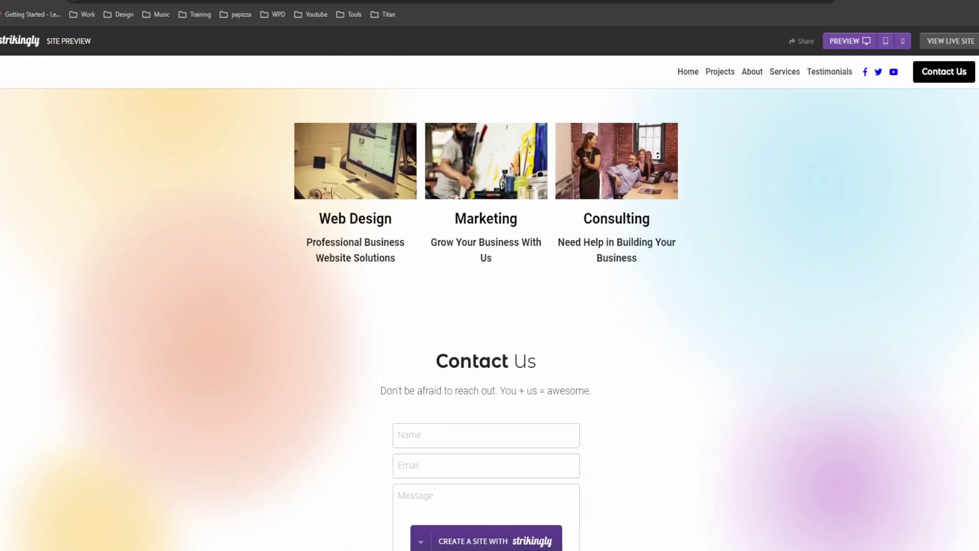
pyautogui.scroll(3, 658, 155)
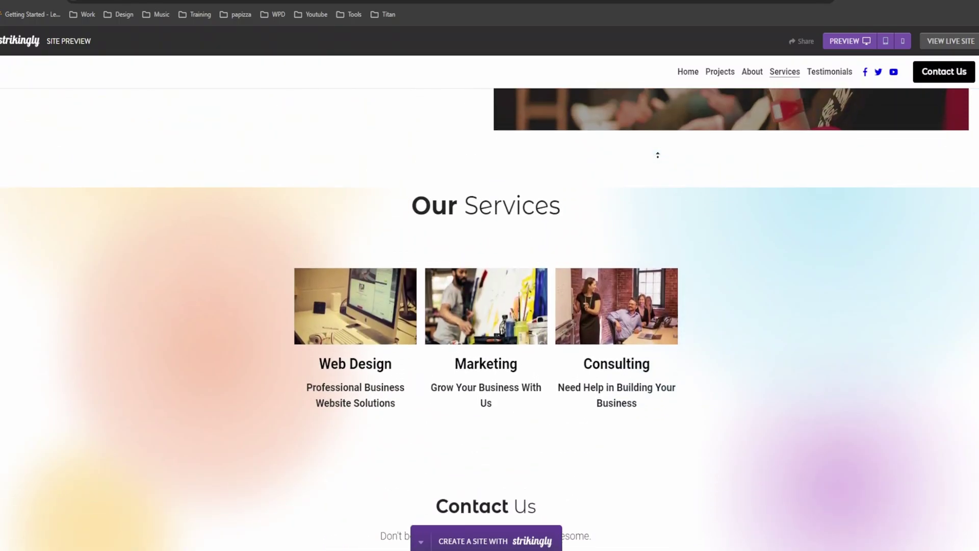
pyautogui.scroll(4, 658, 155)
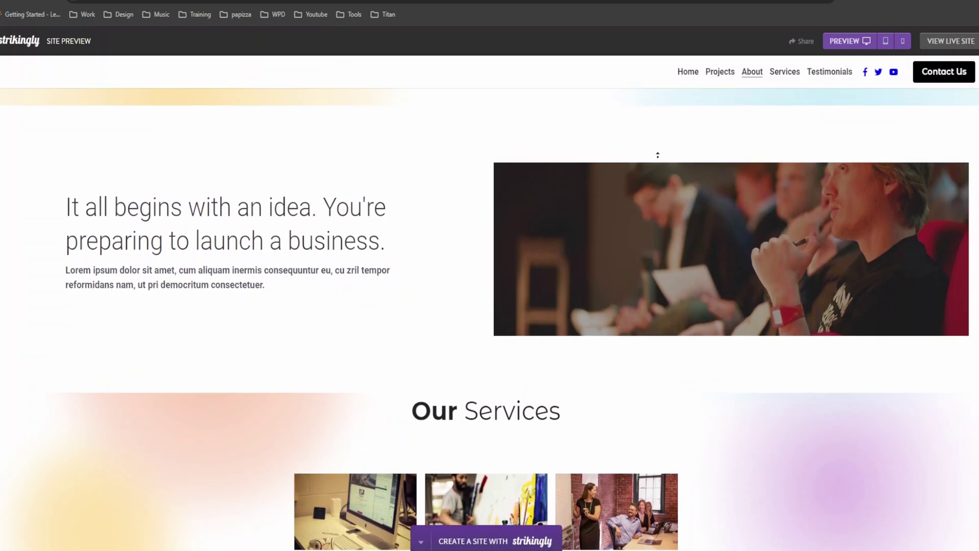
pyautogui.scroll(4, 657, 155)
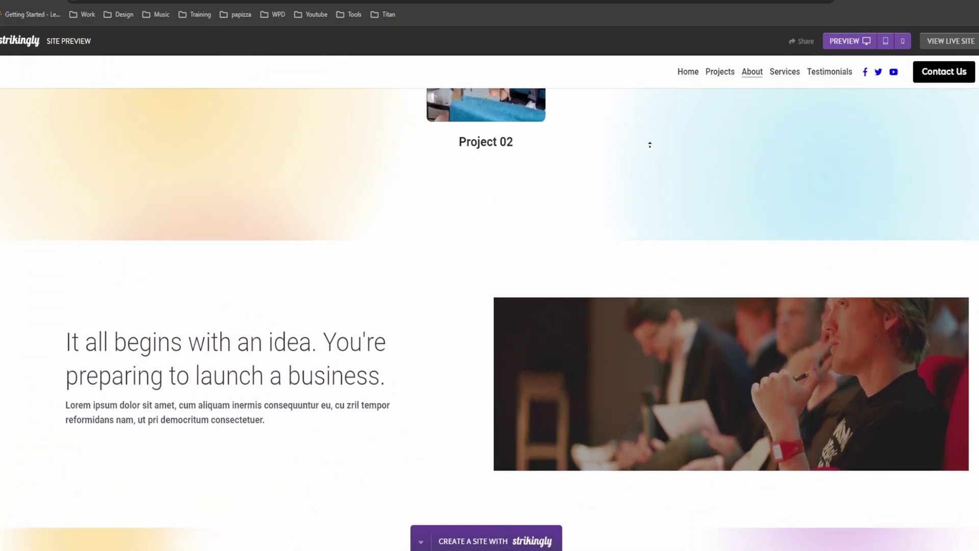
pyautogui.scroll(4, 649, 145)
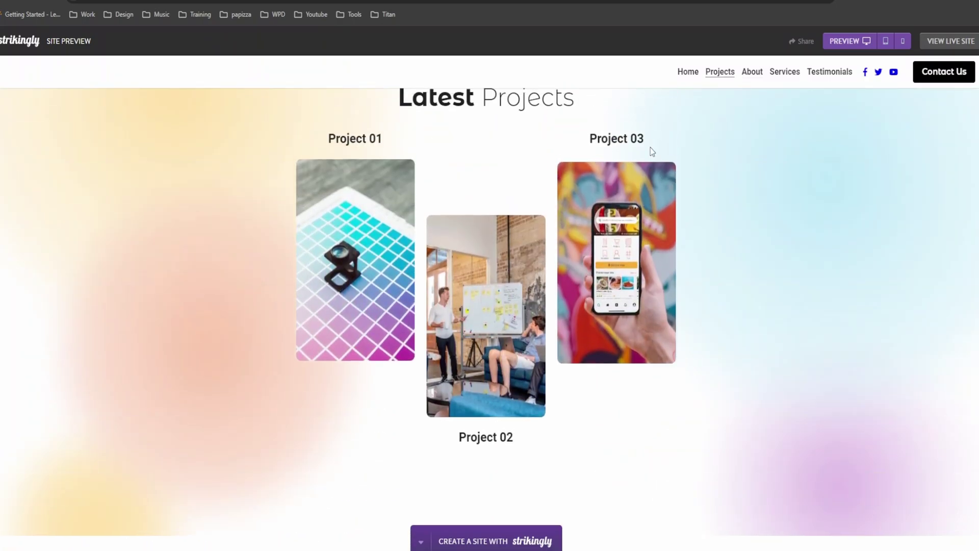